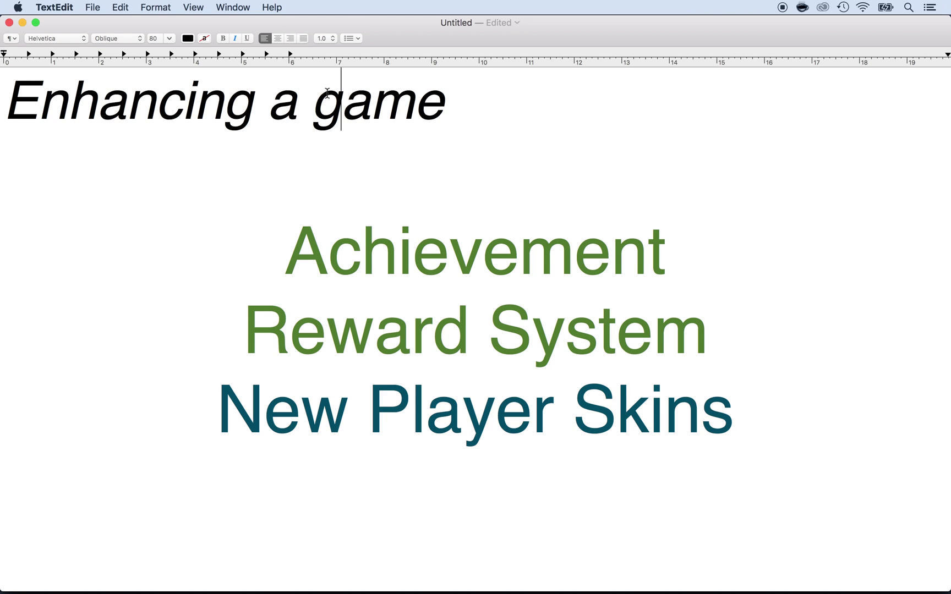
Switch from the TextEdit 'Enhancing a game' notes to the Unity ColorSwitch project.
key(super+Tab)
key(super+Tab)
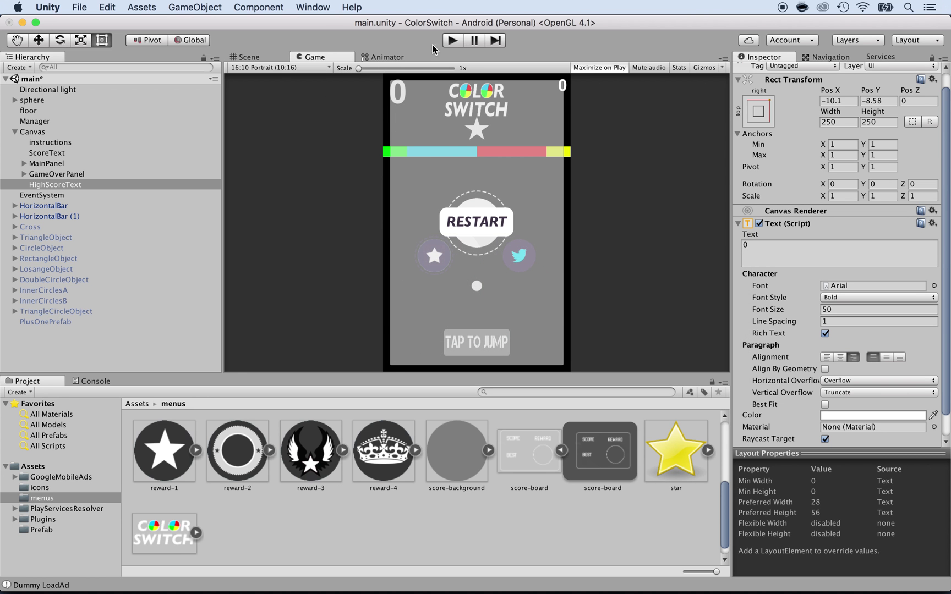
click(454, 41)
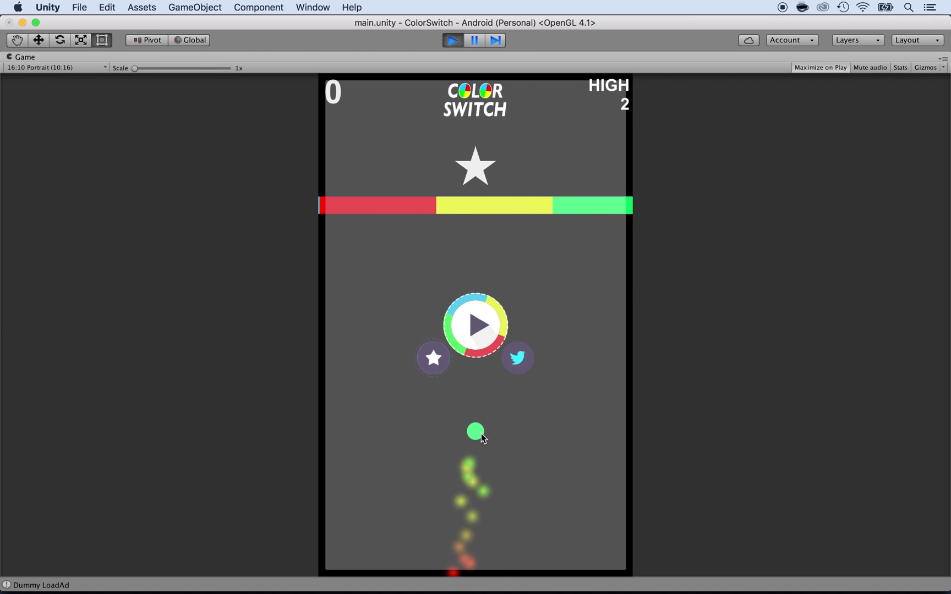
click(452, 39)
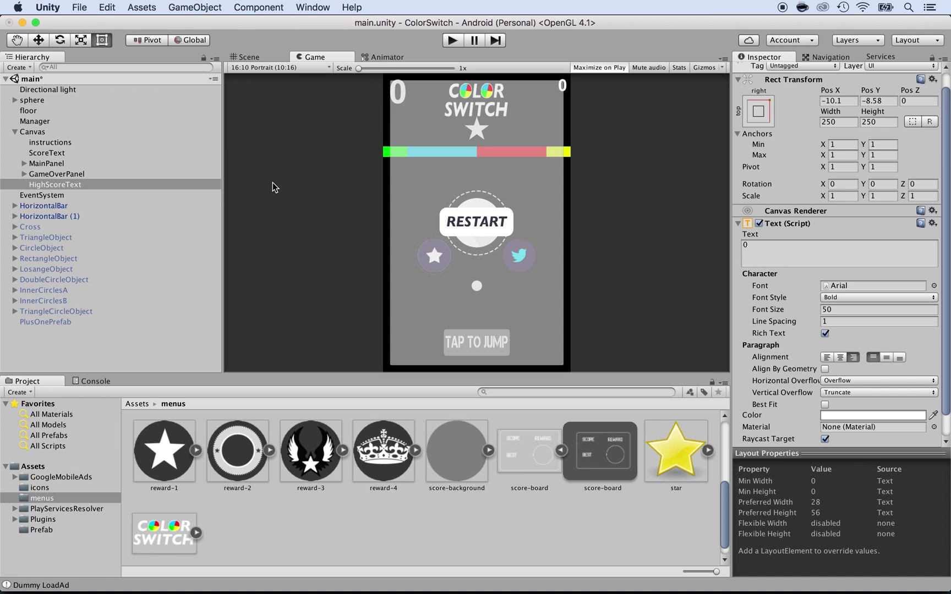
Inspect the score-board sprite's import settings in Assets > menus and expand GameOverPanel.
click(28, 467)
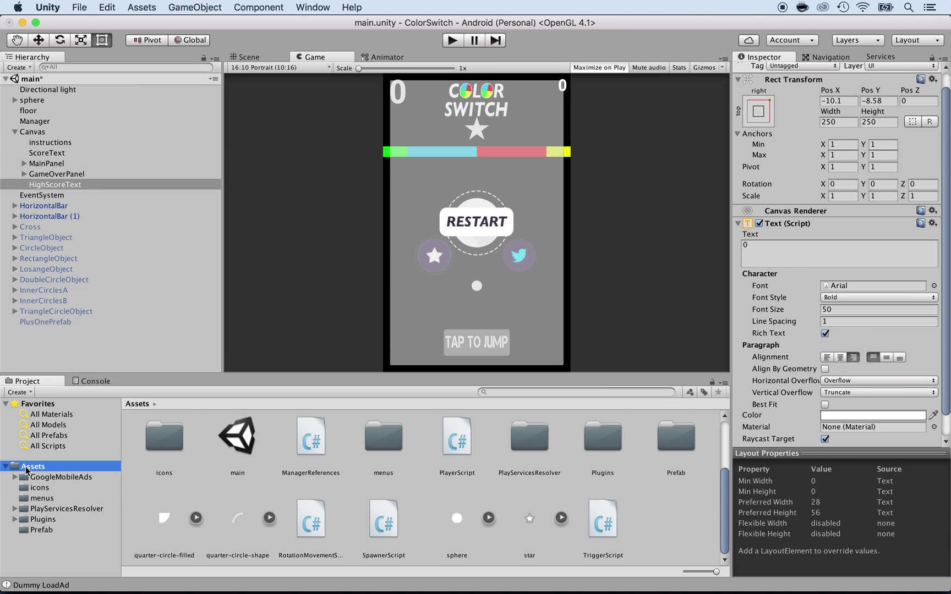
click(41, 499)
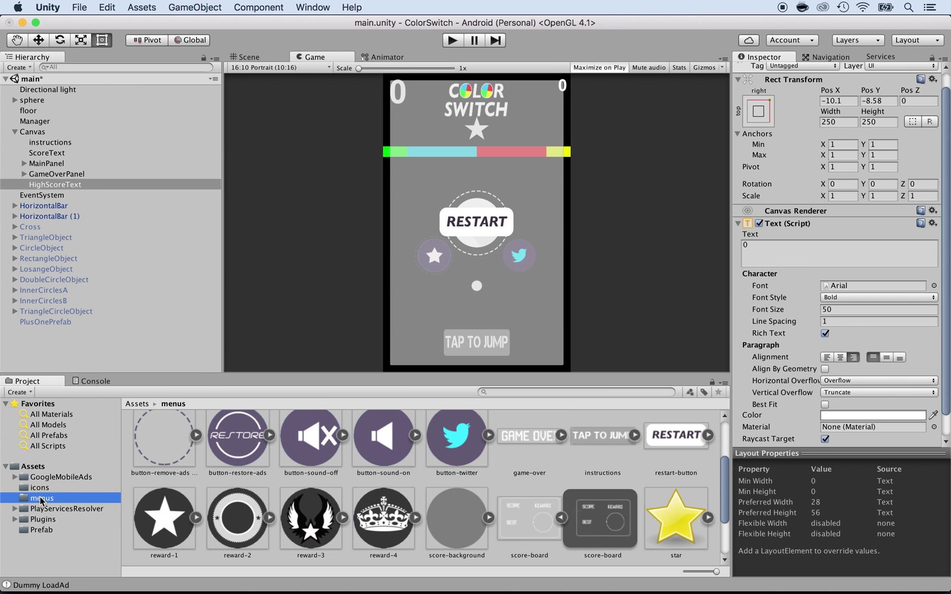
scroll(359, 490, down, 2)
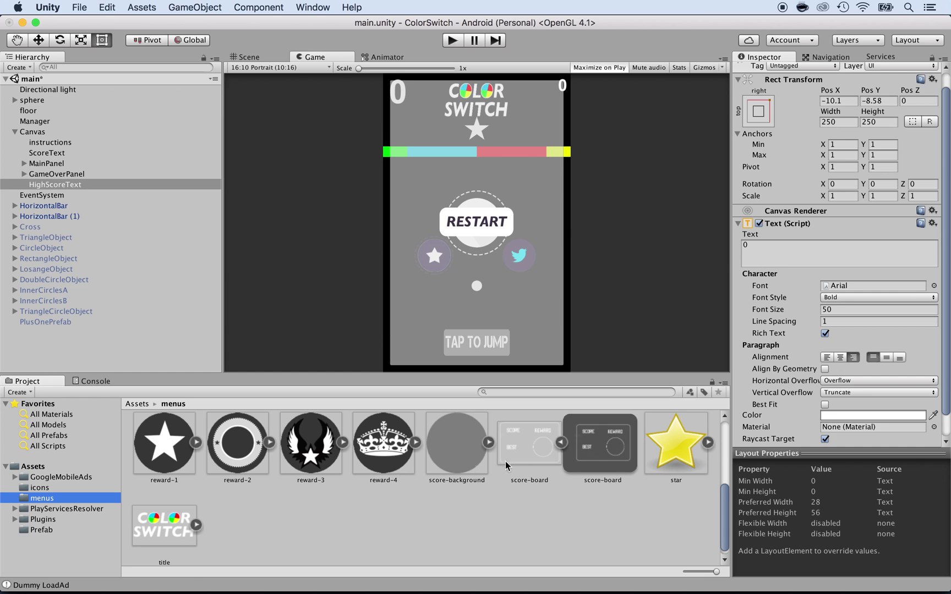
click(588, 455)
click(531, 461)
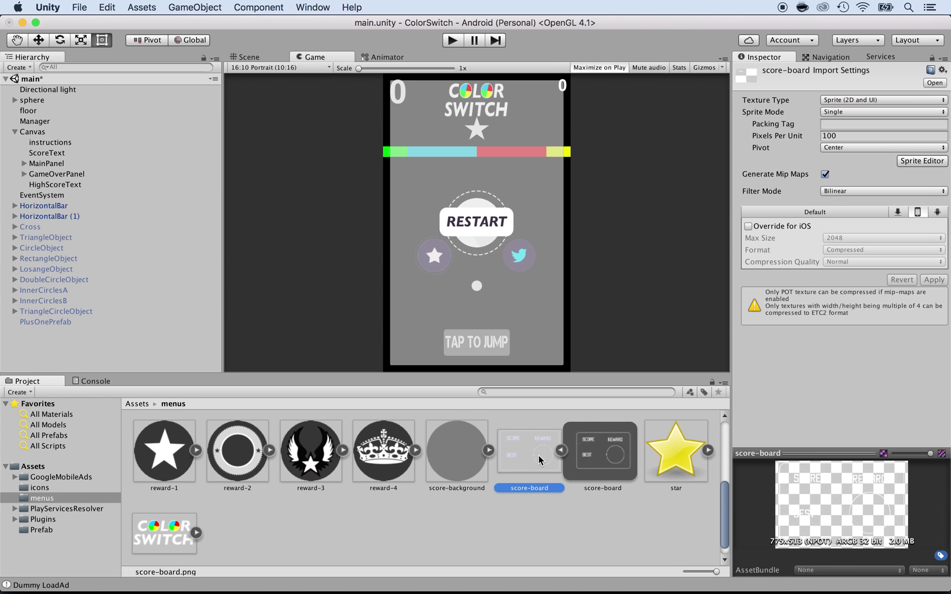
click(561, 451)
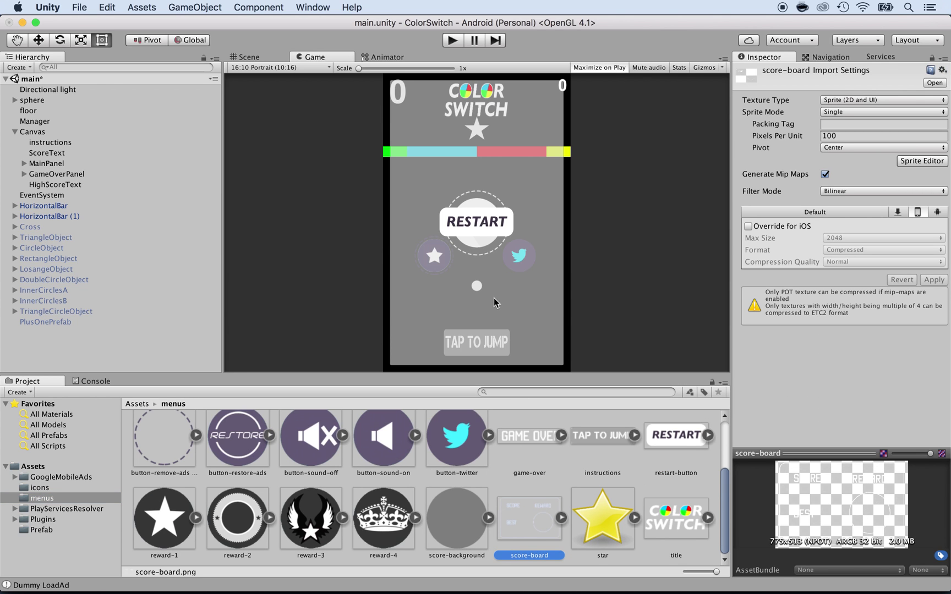
click(25, 174)
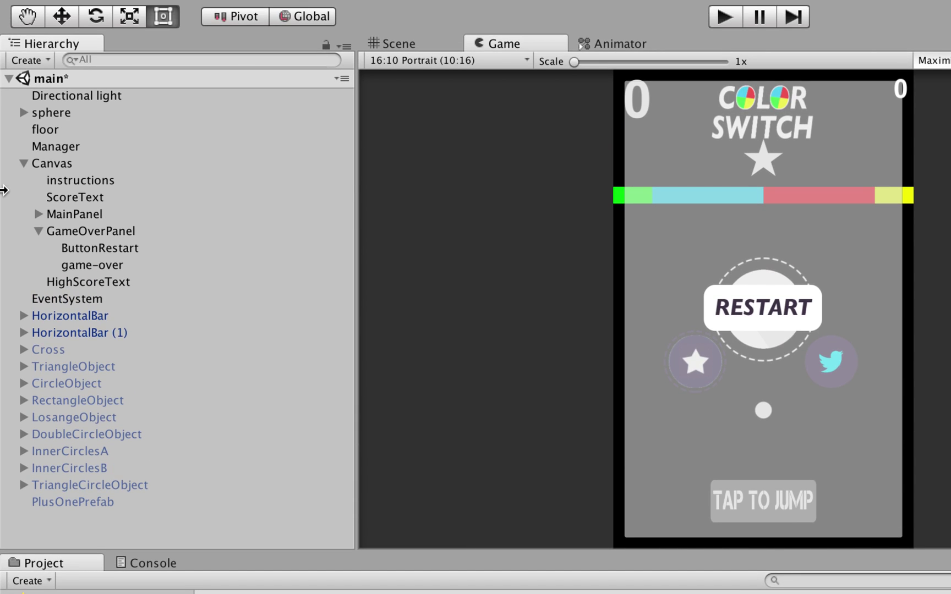
Create a 100×100 UI Image under GameOverPanel, then select ButtonRestart.
click(62, 233)
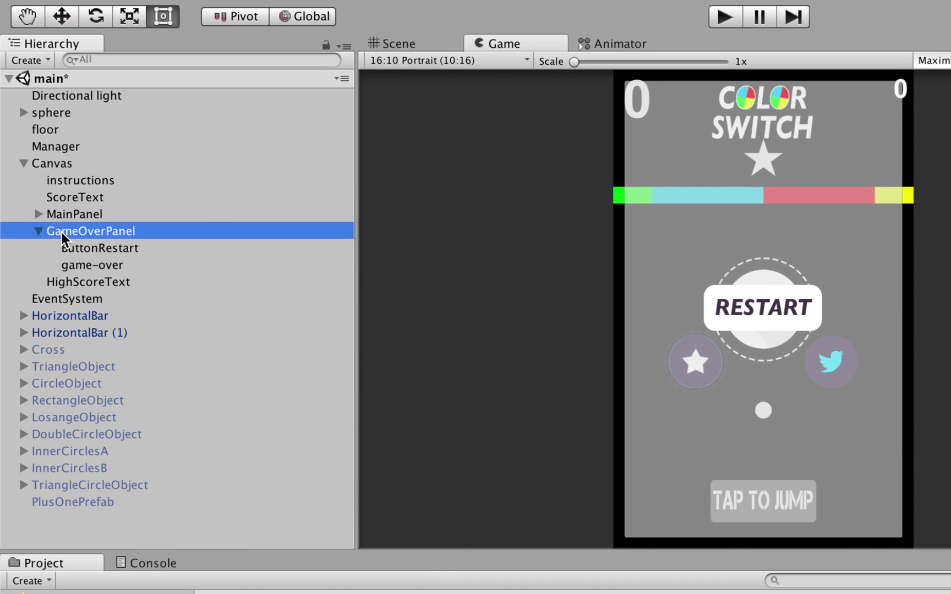
right_click(61, 233)
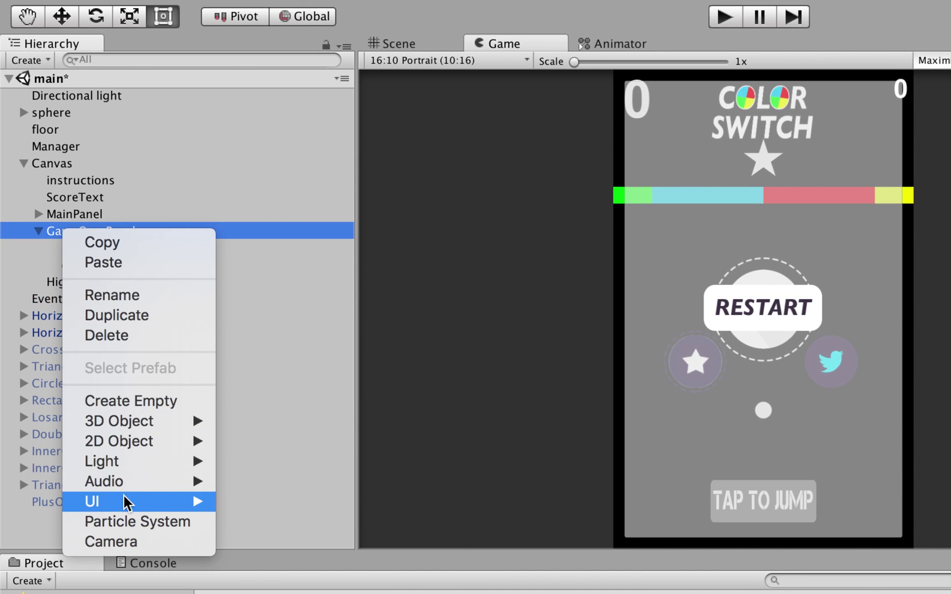
mouse_move(127, 502)
click(257, 523)
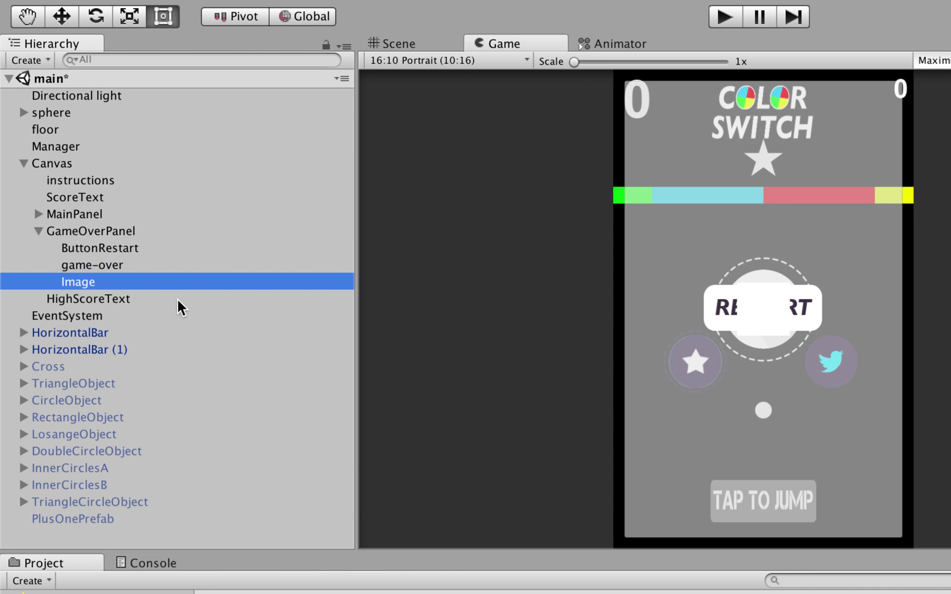
key(q)
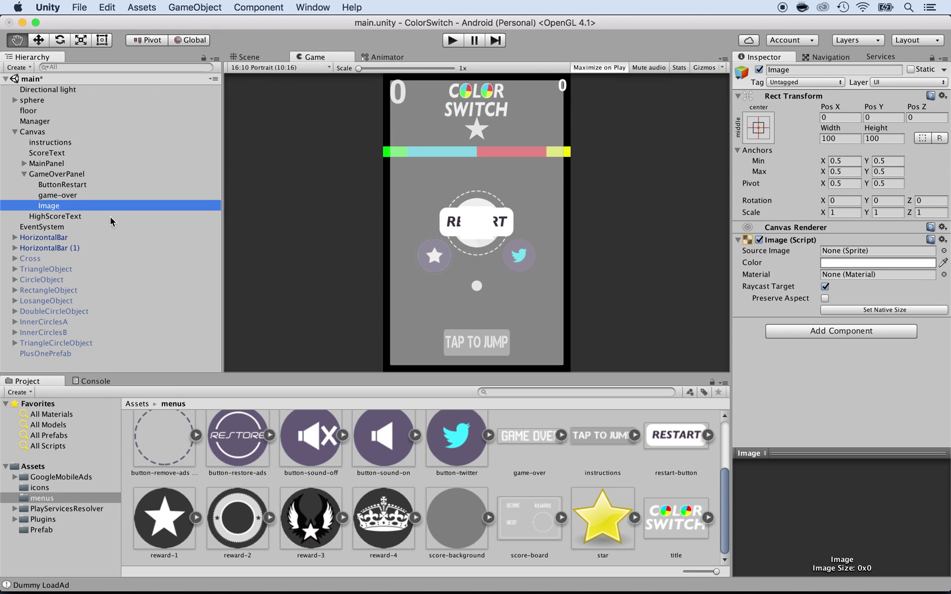
key(t)
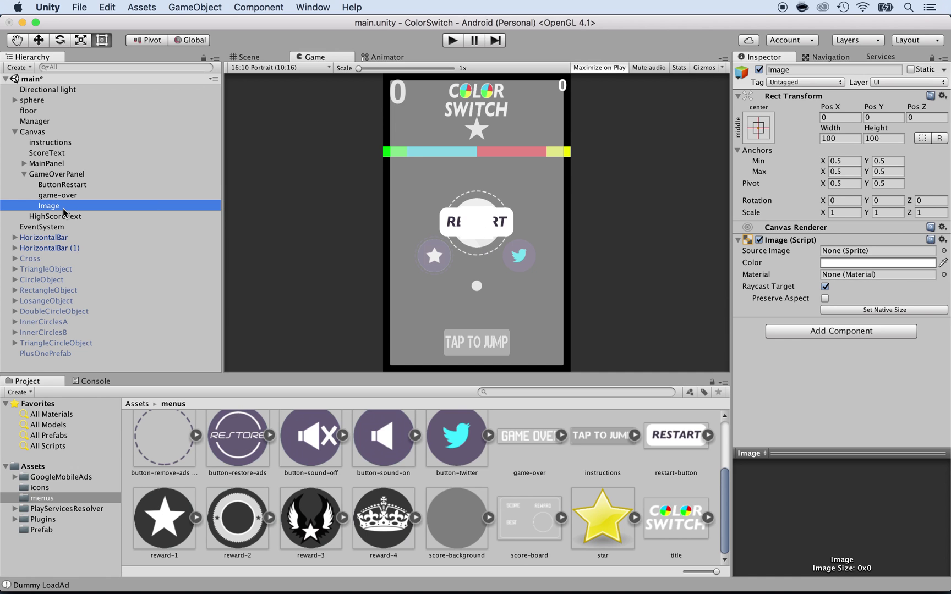
click(59, 186)
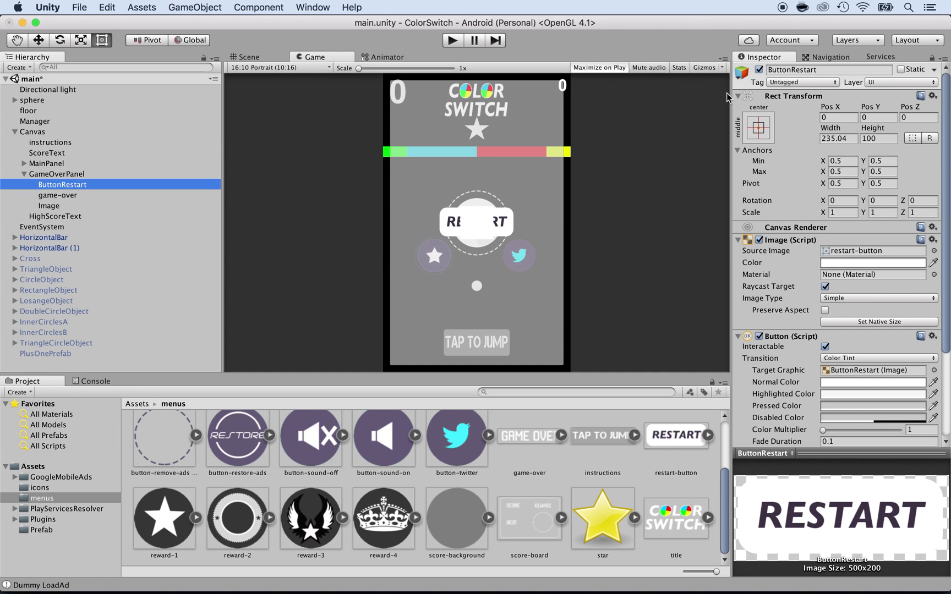
Anchor the RESTART button with the top-centre preset.
click(763, 130)
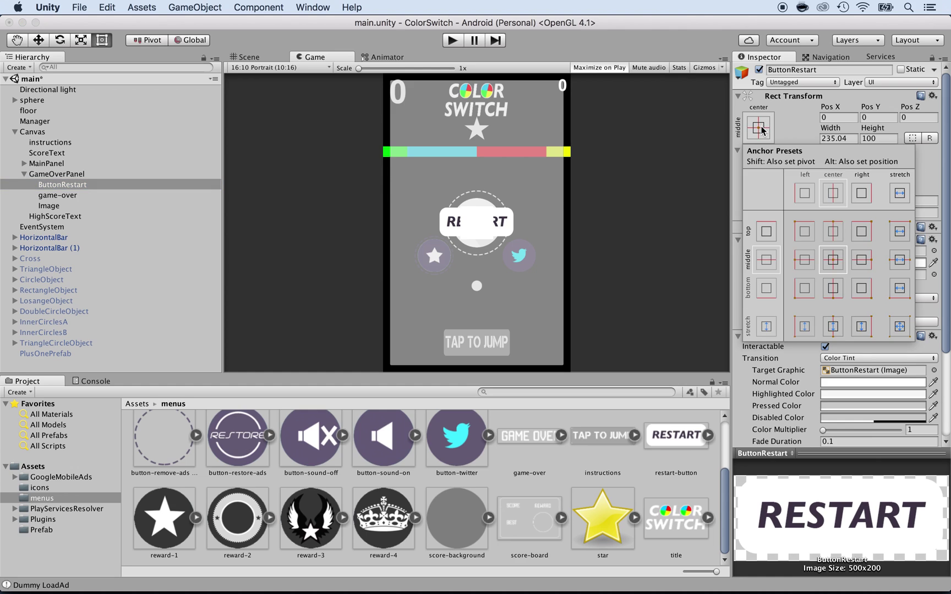
click(832, 232)
click(814, 127)
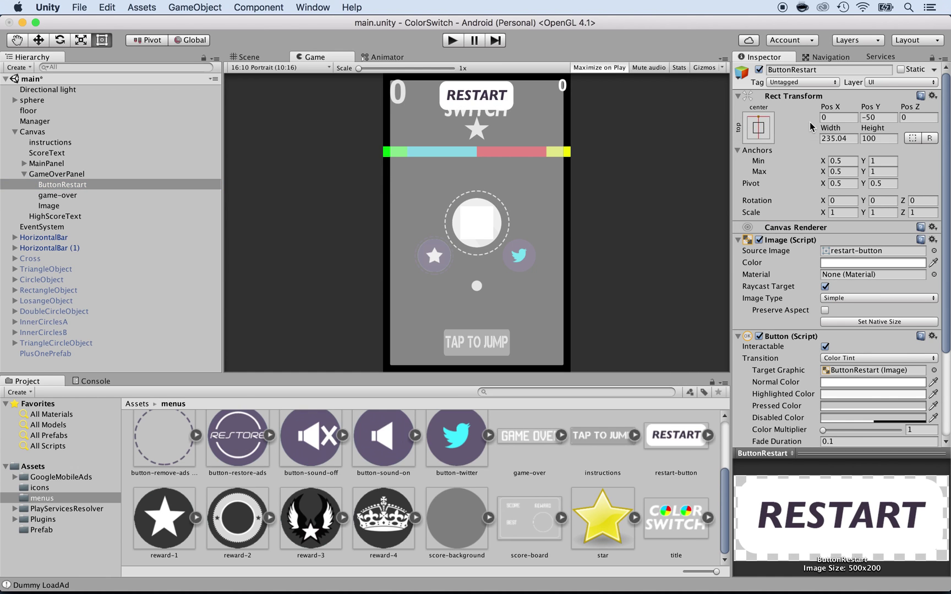
click(865, 110)
drag(865, 110, 572, 112)
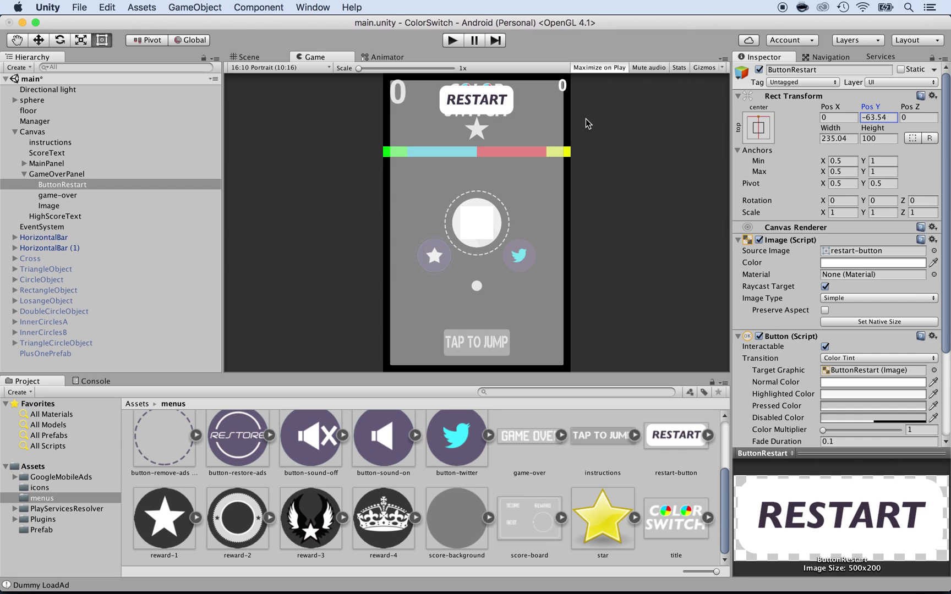
Size the RESTART button 300 by 150 and set its Pos Y to -100.
click(829, 138)
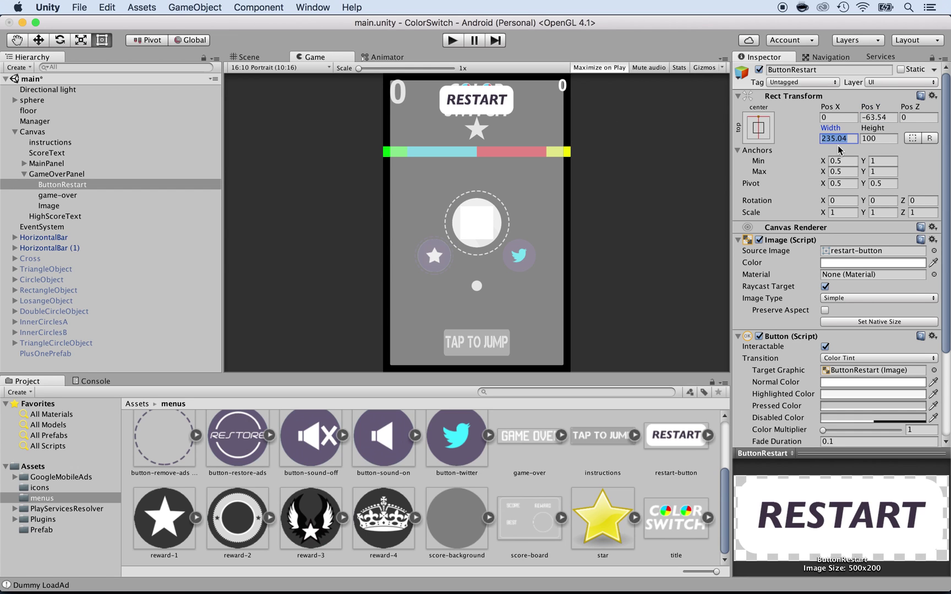
text(300)
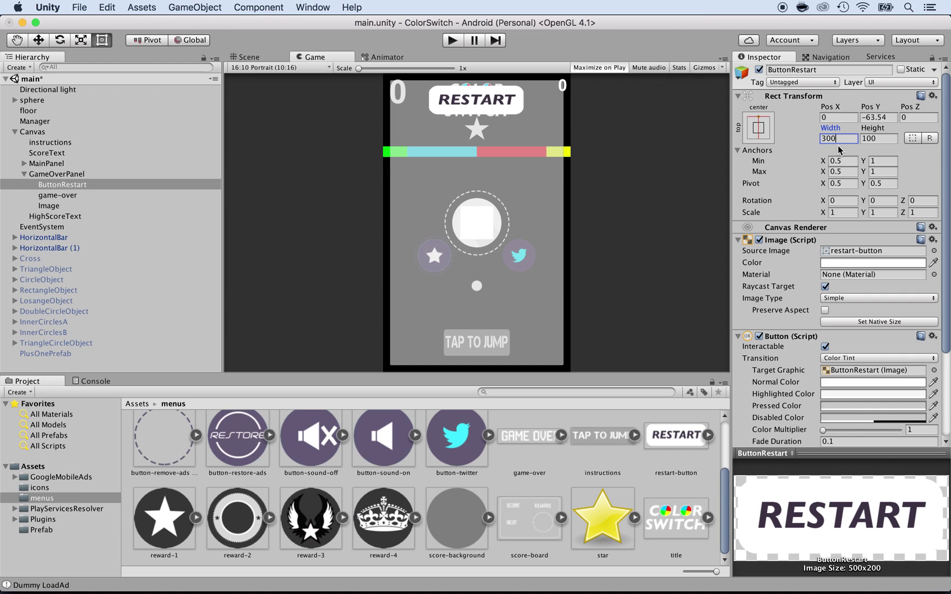
key(Tab)
text(150)
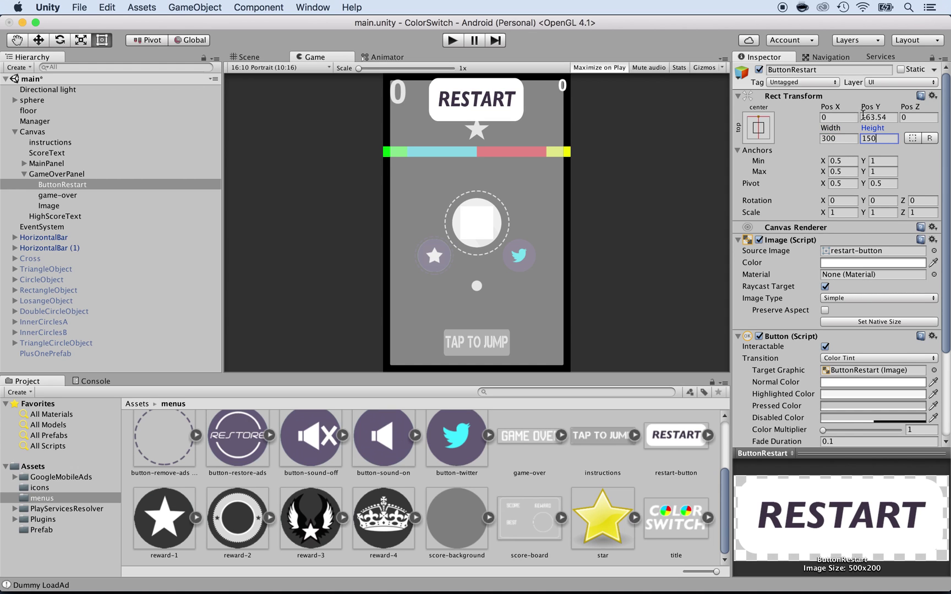
drag(867, 108, 744, 114)
click(868, 118)
text(-100)
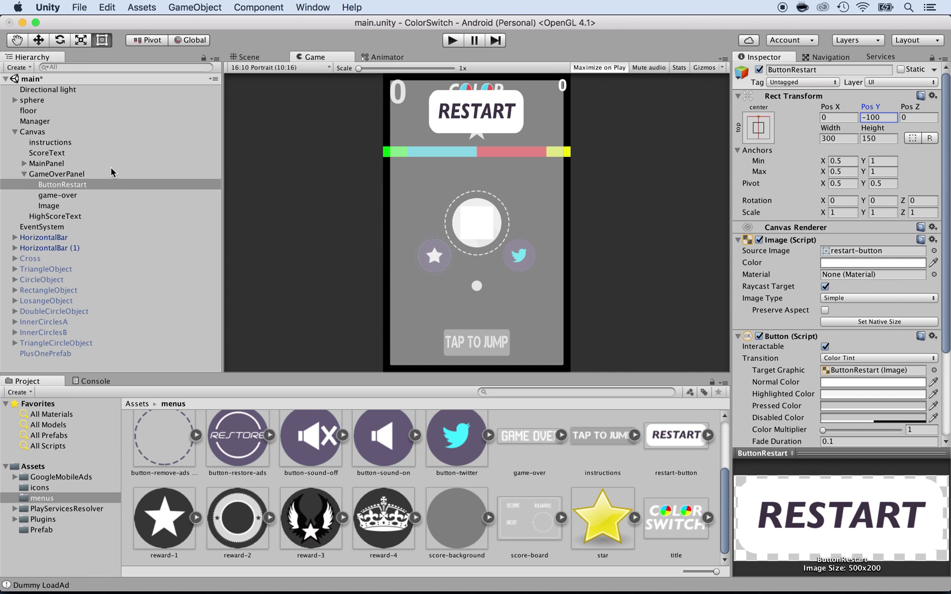
click(67, 196)
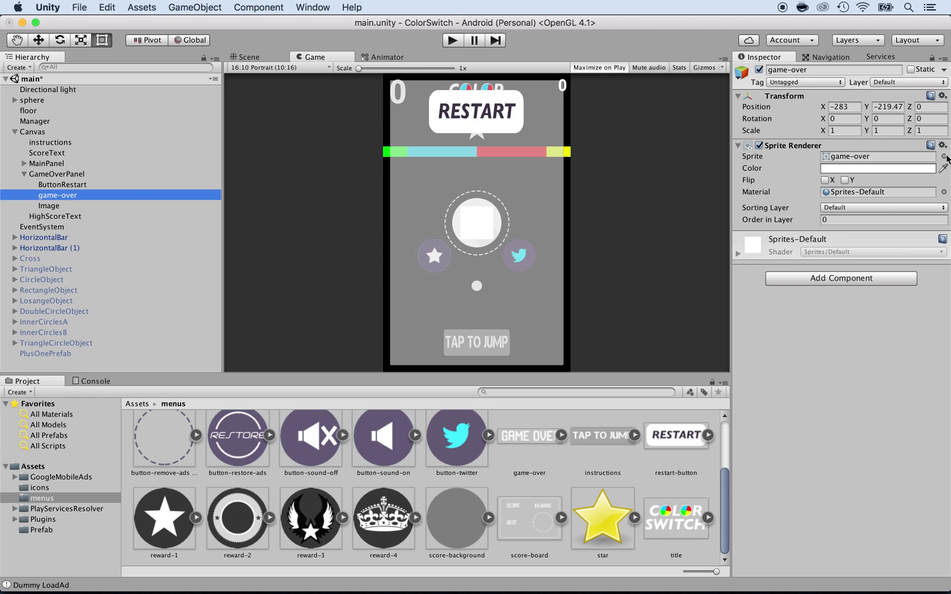
Set the game-over object's Position X and Y to 0, keeping its game-over sprite.
click(944, 157)
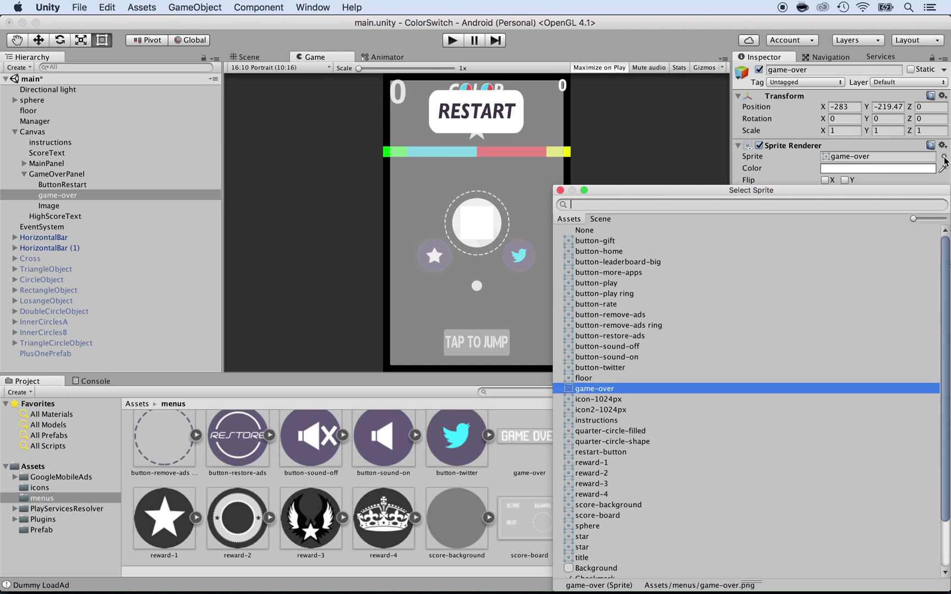
click(560, 190)
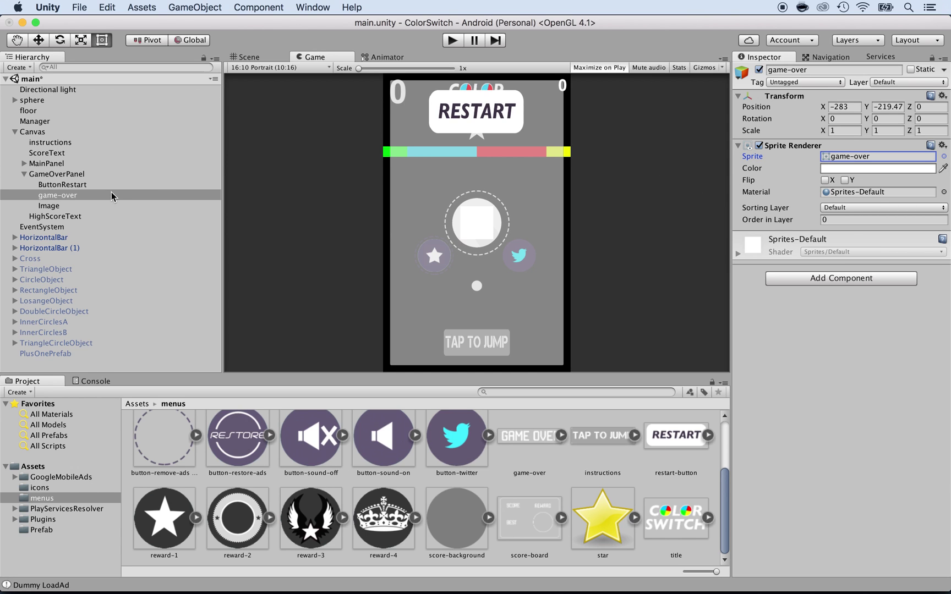
click(75, 199)
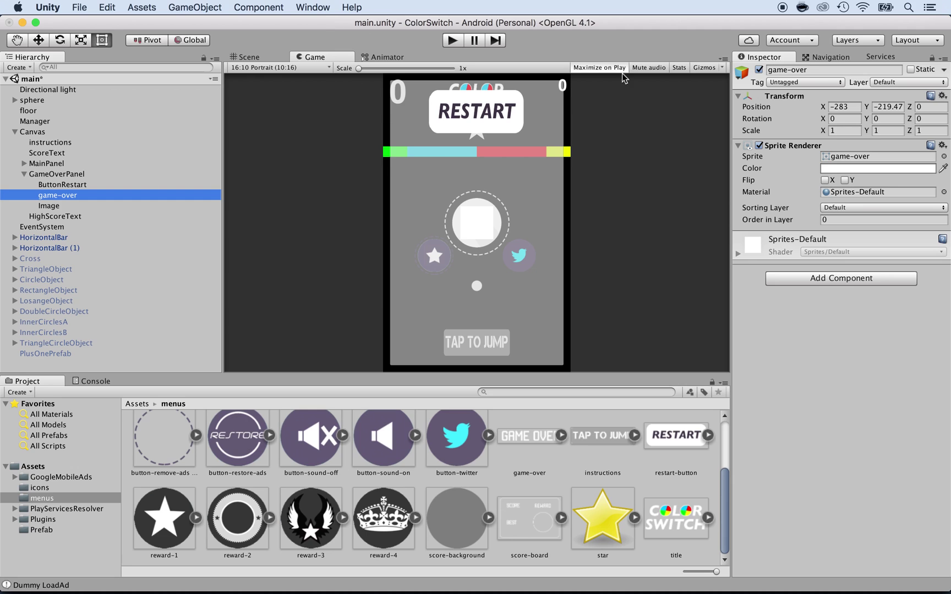
click(832, 108)
text(0)
key(Tab)
text(0)
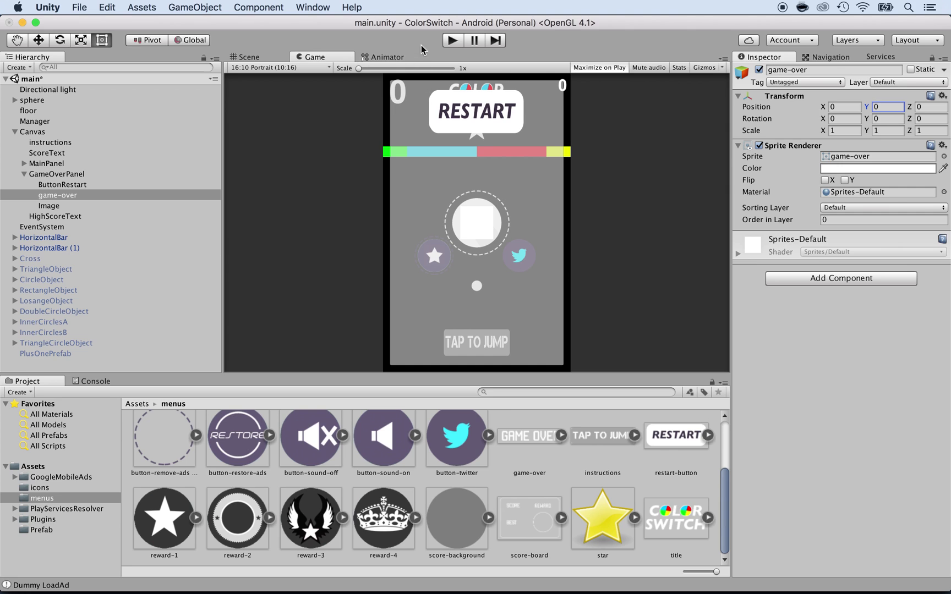
Frame game-over in the Scene view and raise its Position Y to 239.7.
click(240, 59)
double_click(70, 197)
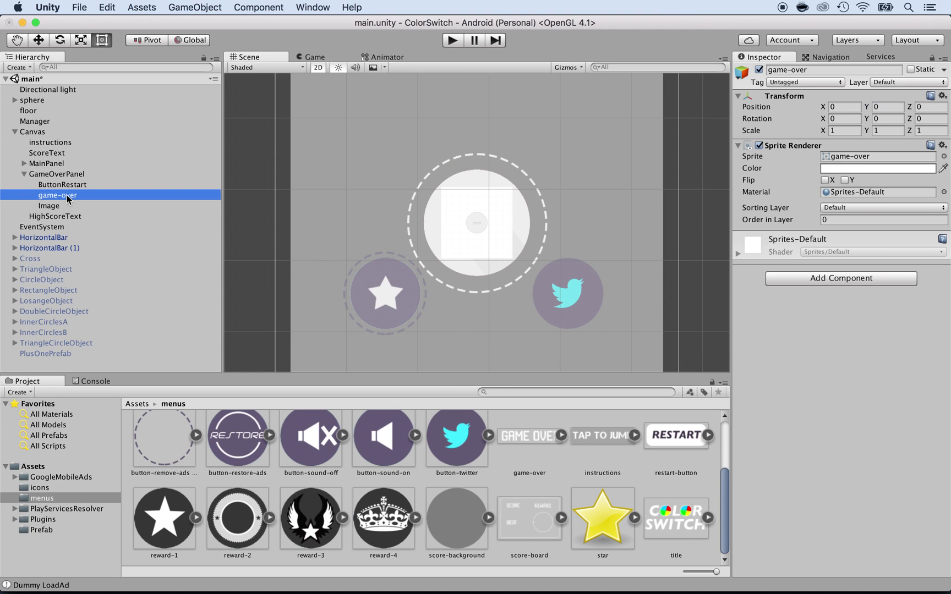
scroll(431, 242, up, 3)
scroll(430, 242, up, 2)
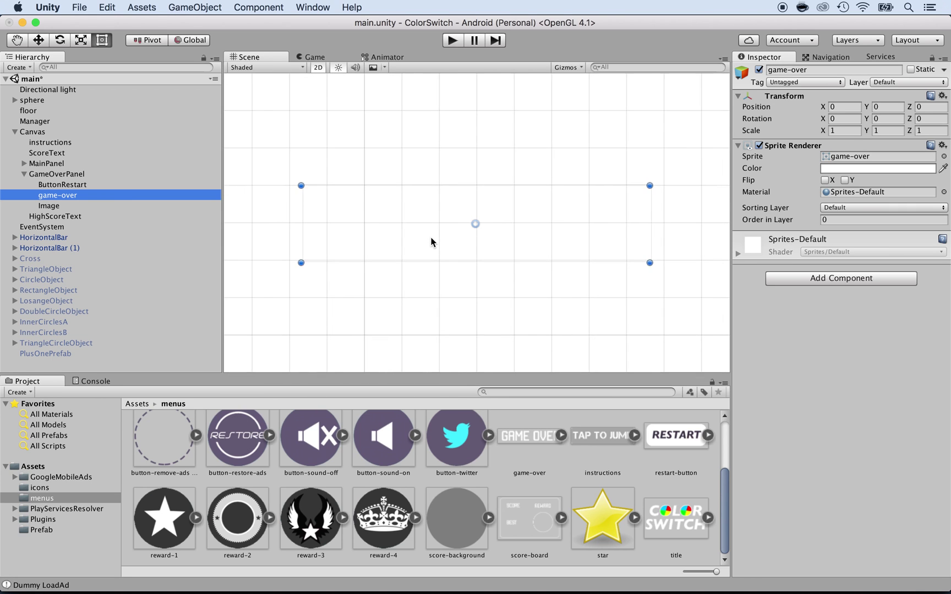
scroll(431, 242, down, 8)
scroll(431, 242, down, 3)
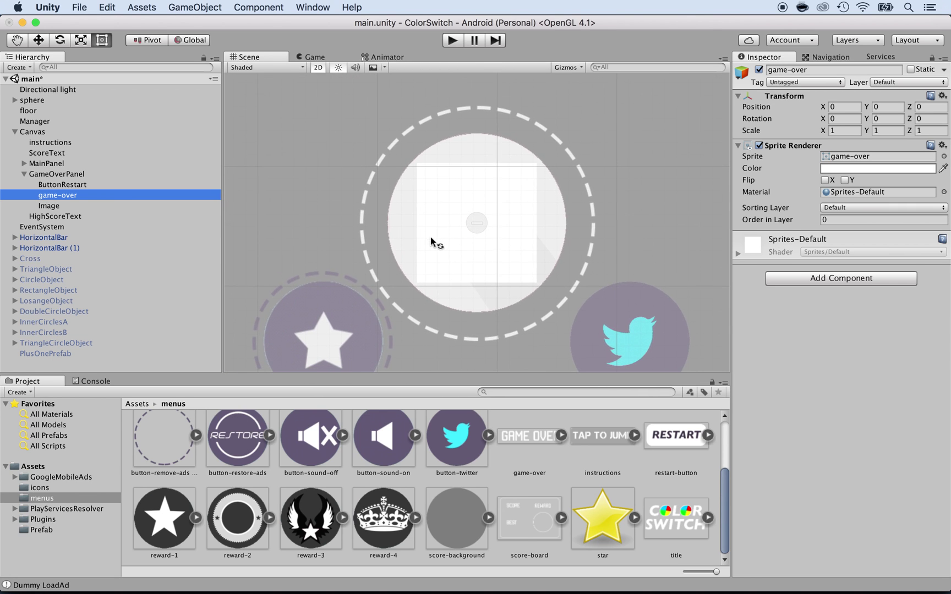
scroll(477, 242, down, 5)
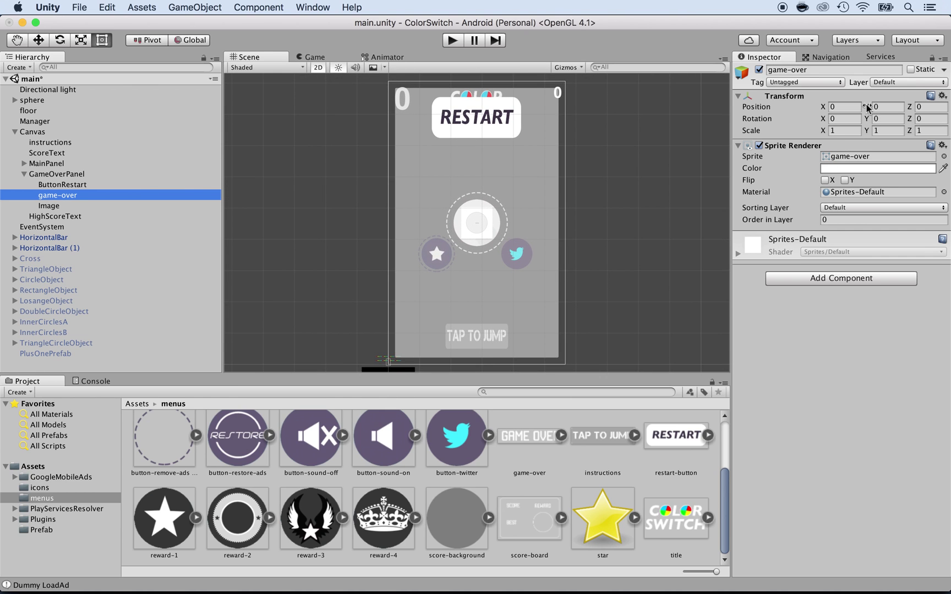
drag(866, 107, 932, 107)
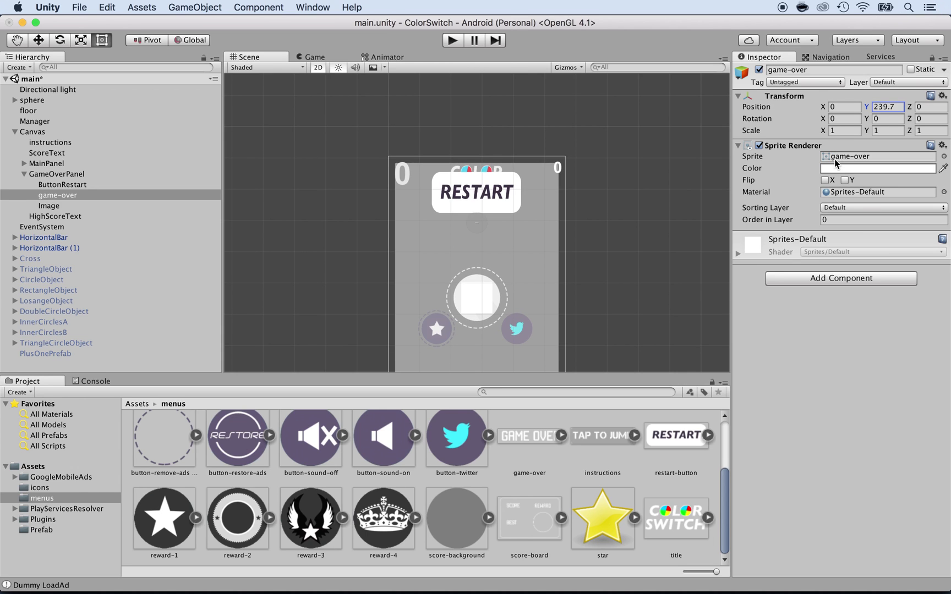
Scale the game-over object to 20 on X, Y and Z.
click(839, 132)
text(0)
key(Tab)
text(10)
key(Tab)
text(10)
key(Return)
click(839, 132)
text(20)
key(Return)
key(Tab)
text(20)
key(Tab)
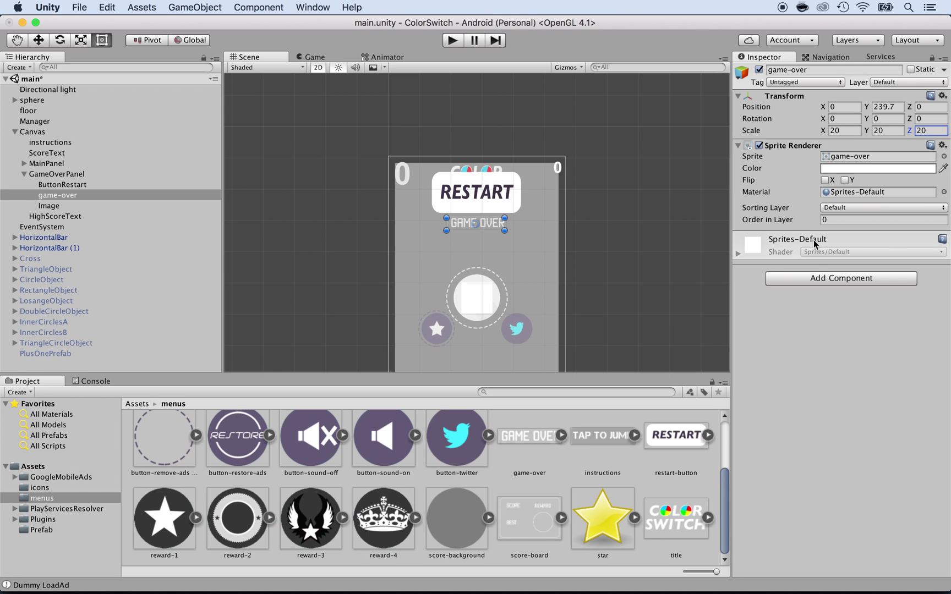
Commit the Z scale of 20 and rename the panel's Image to RewardBoard.
click(834, 329)
click(42, 207)
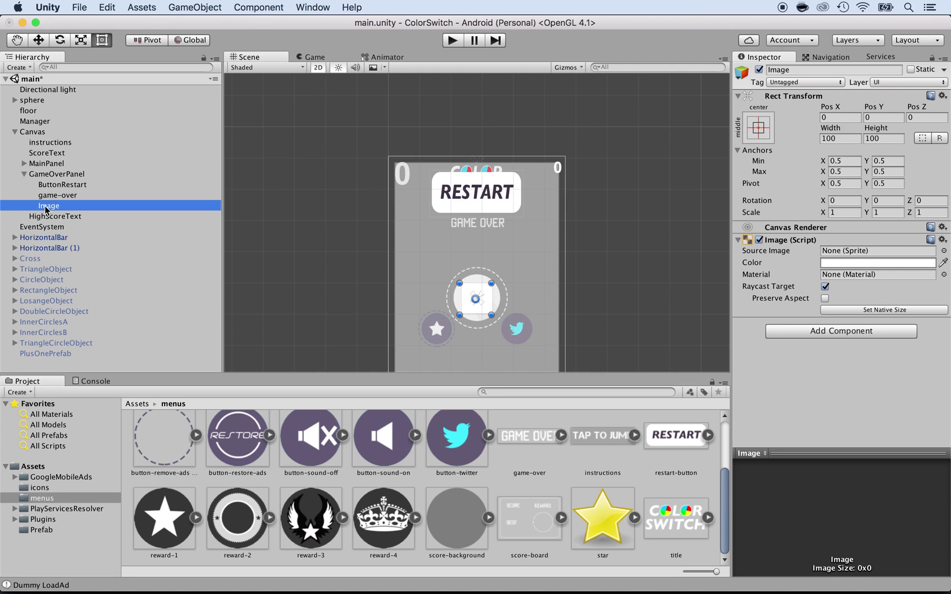
click(46, 208)
text(RewardBoard)
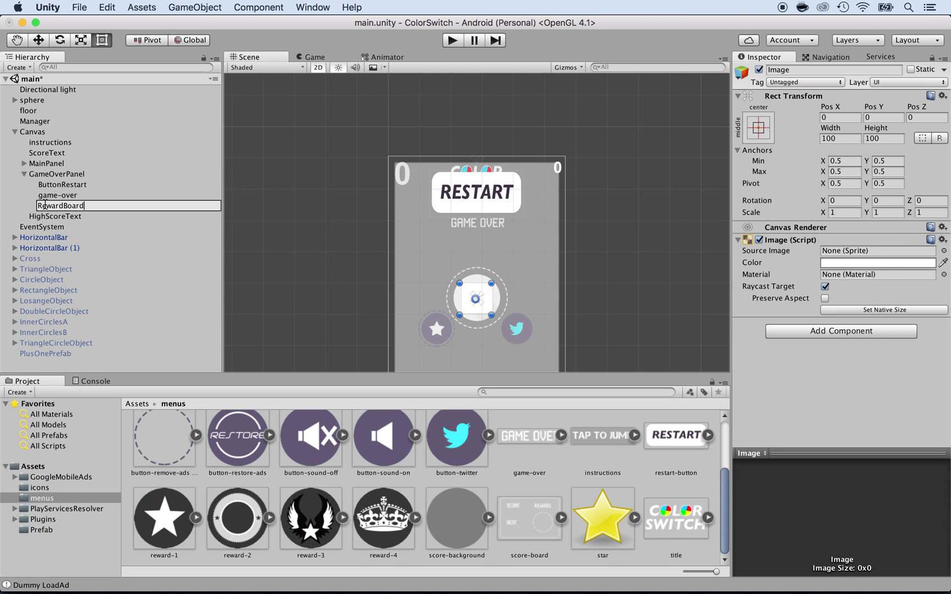
key(Return)
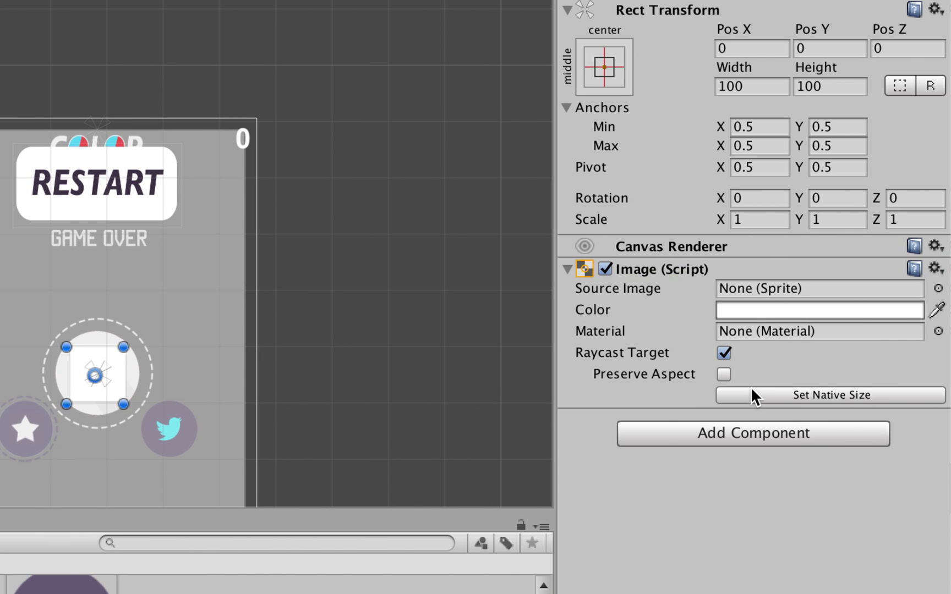
Assign the score-board sprite as RewardBoard's Source Image.
click(938, 289)
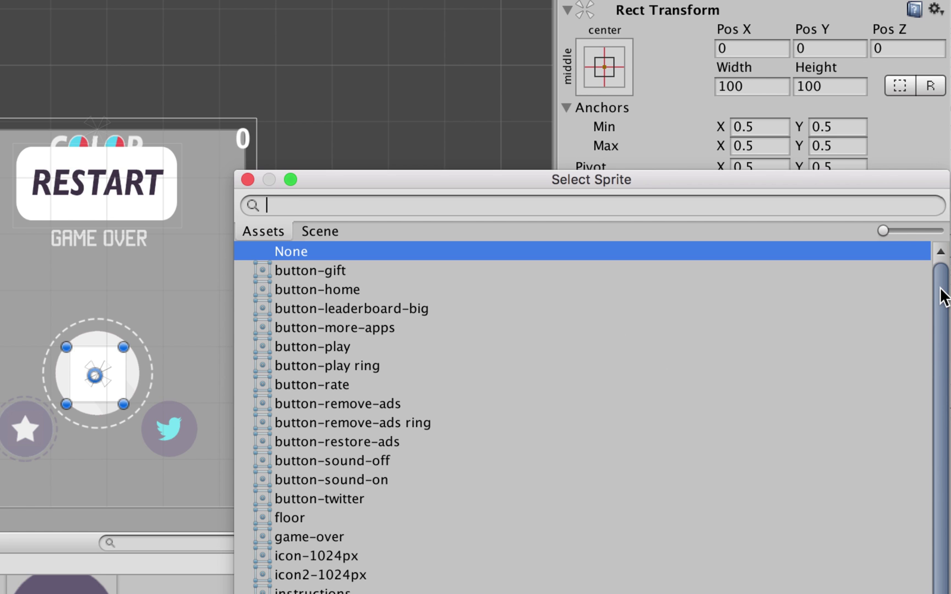
text(reward)
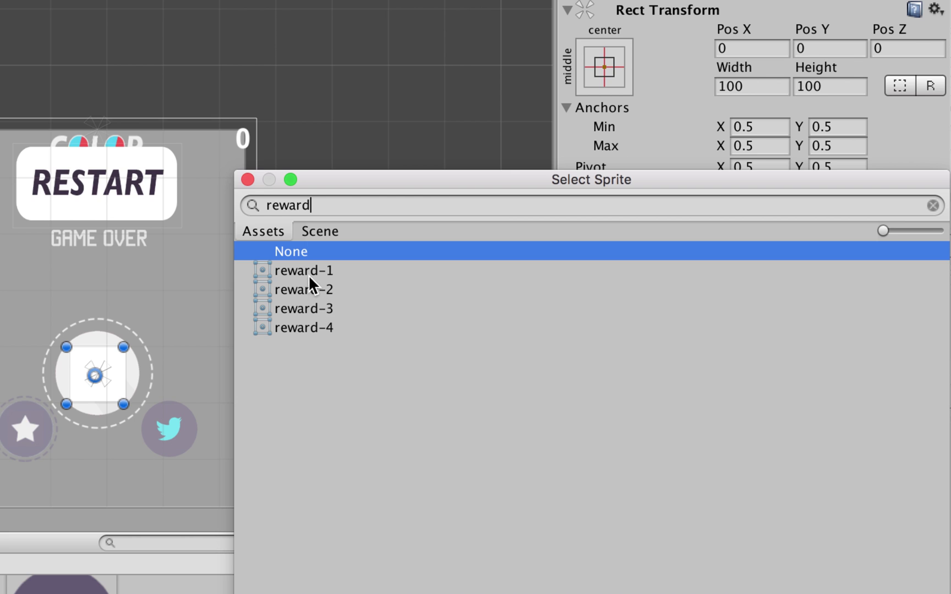
key(super+a)
text(boa)
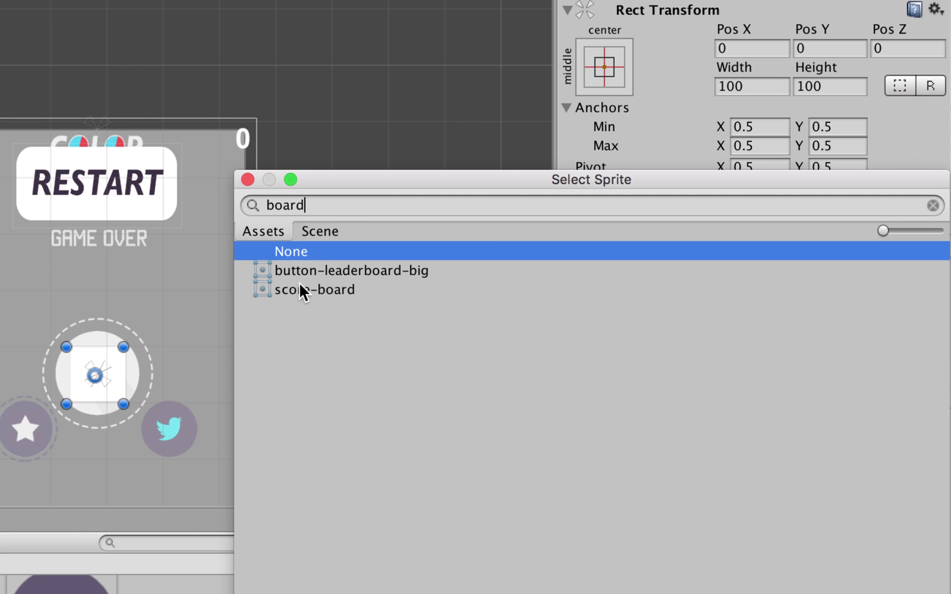
click(300, 286)
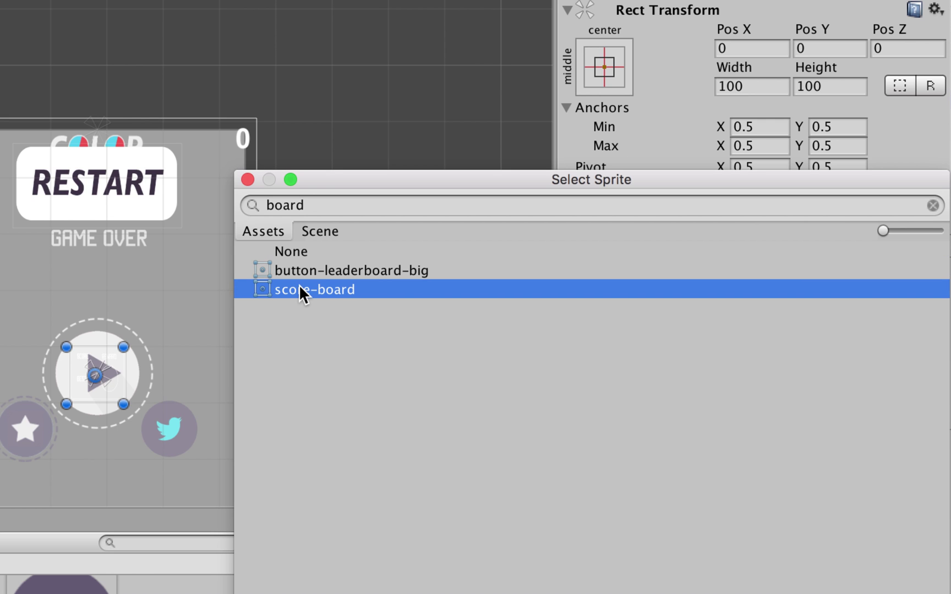
double_click(299, 284)
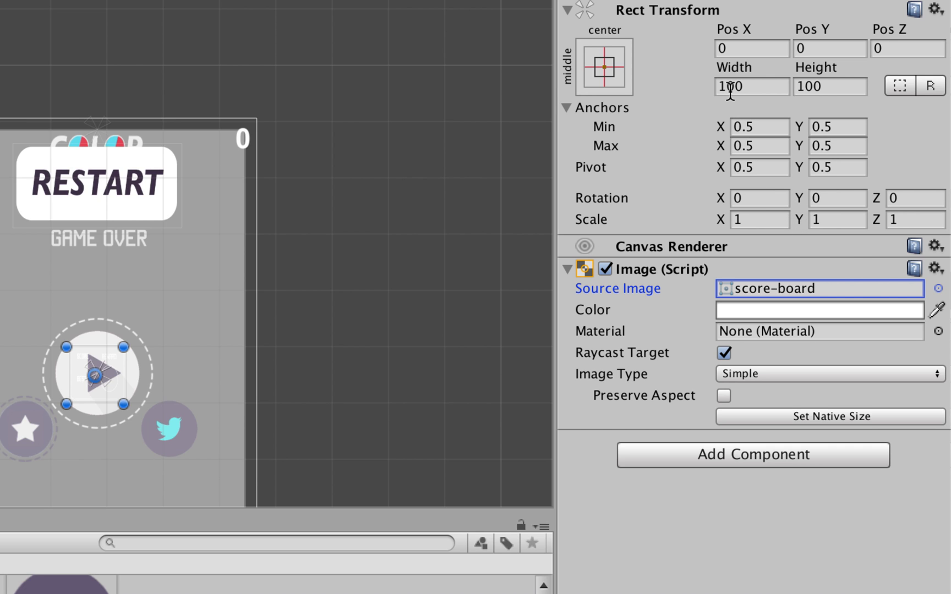
Set RewardBoard's width and height to 350.
click(748, 88)
text(300)
key(Tab)
text(300)
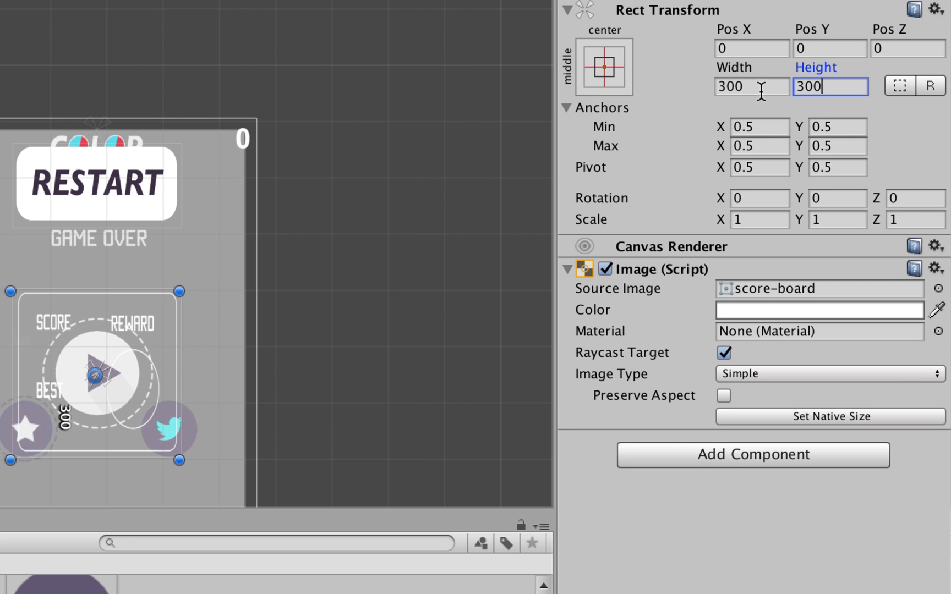
click(752, 85)
text(350)
key(Tab)
text(350)
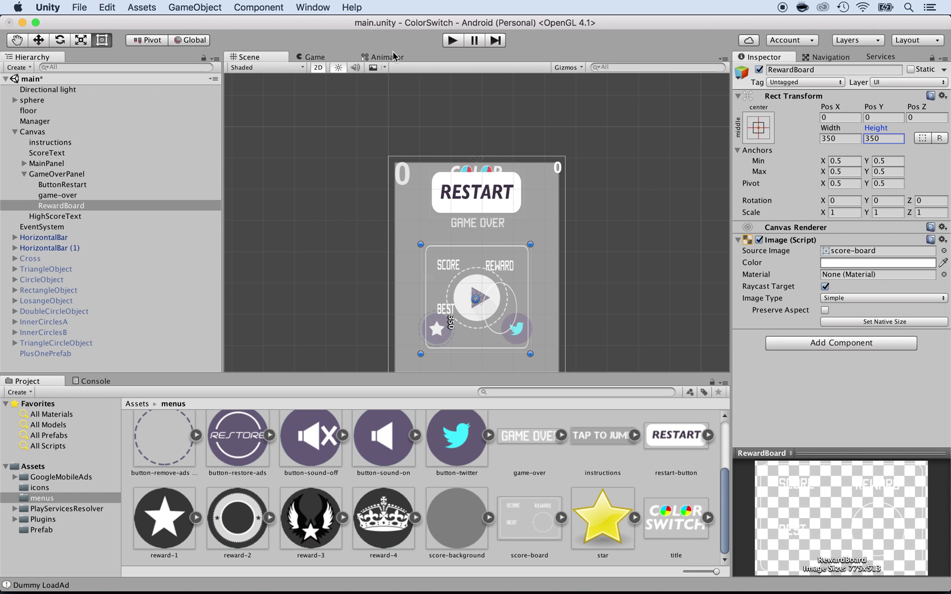
click(448, 43)
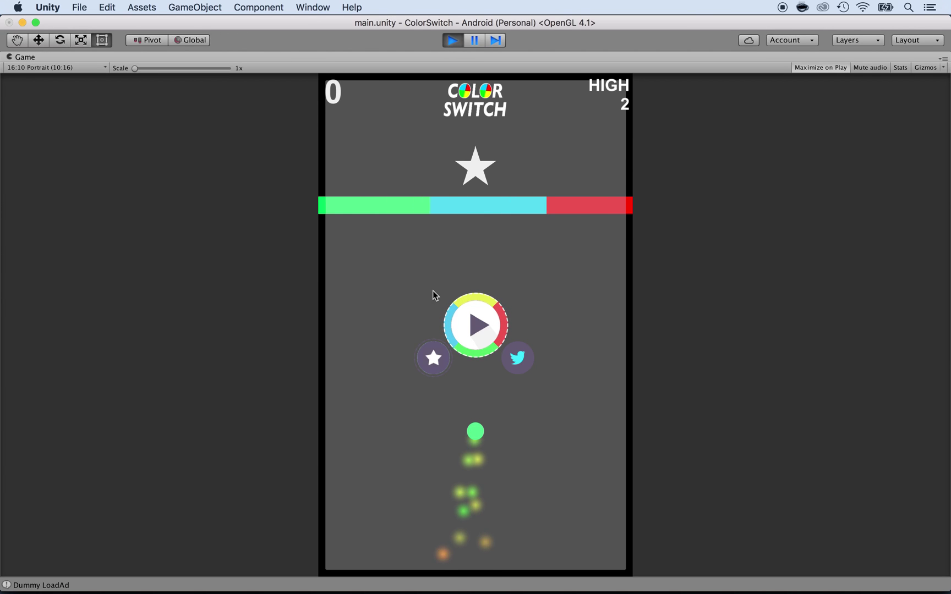
click(468, 325)
click(419, 413)
click(420, 413)
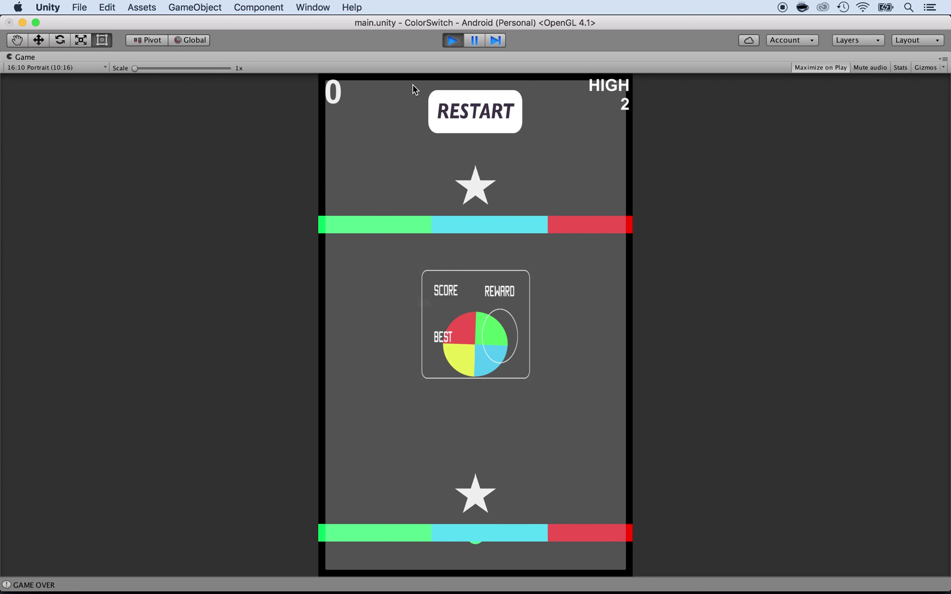
click(451, 40)
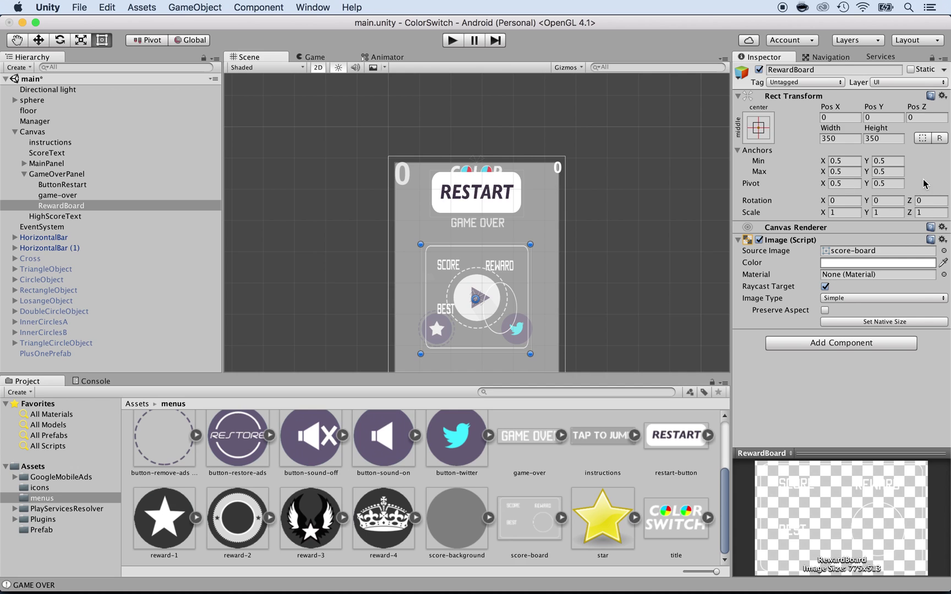
Give RewardBoard the horizontal-stretch anchor preset, inset 9.78 each side at height 350.
drag(830, 129, 950, 133)
drag(948, 411, 949, 476)
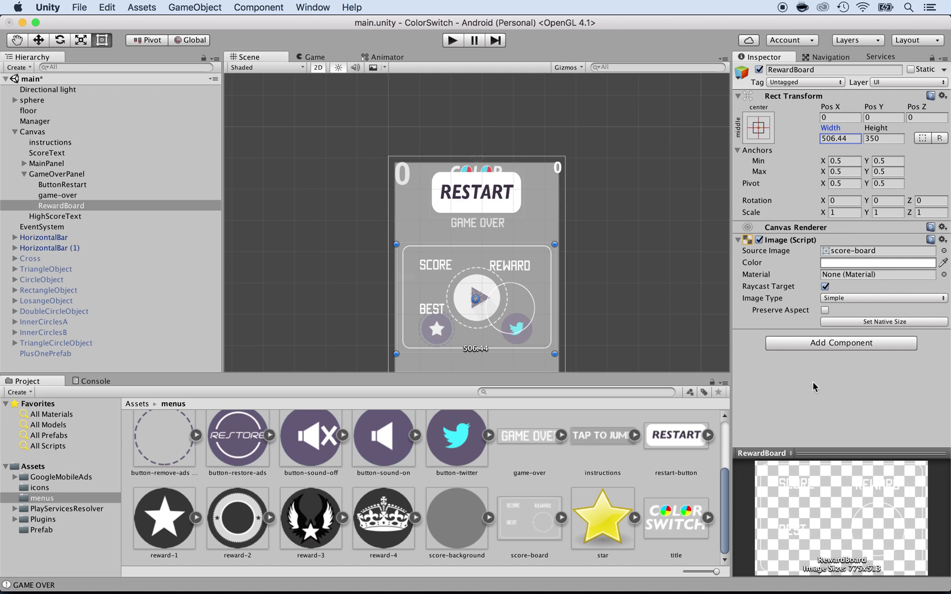
click(759, 128)
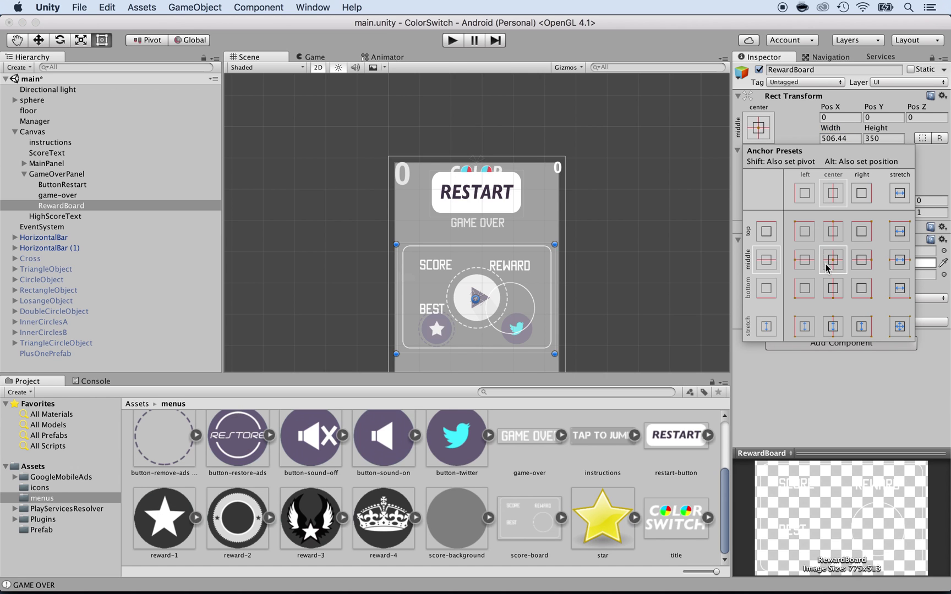
click(899, 262)
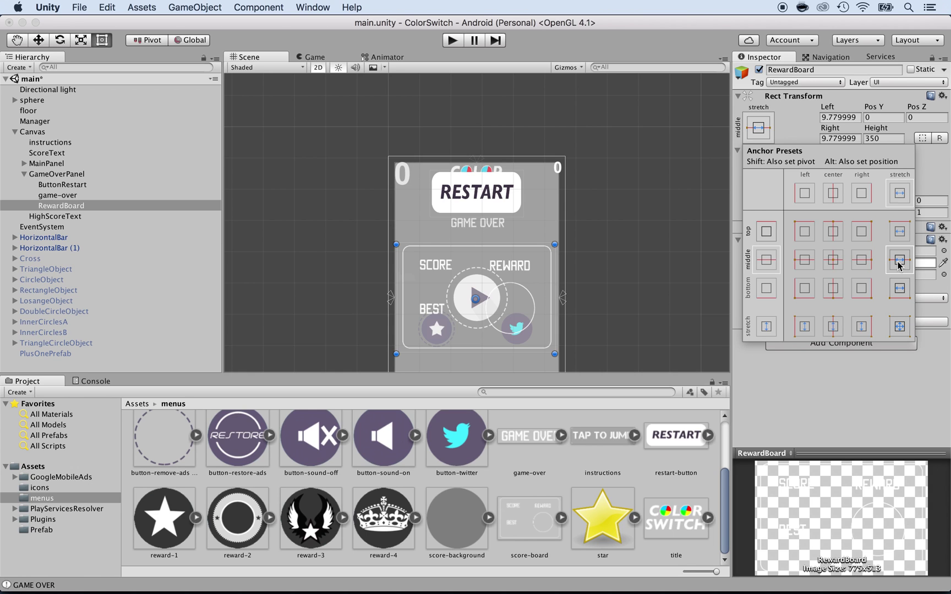
click(789, 140)
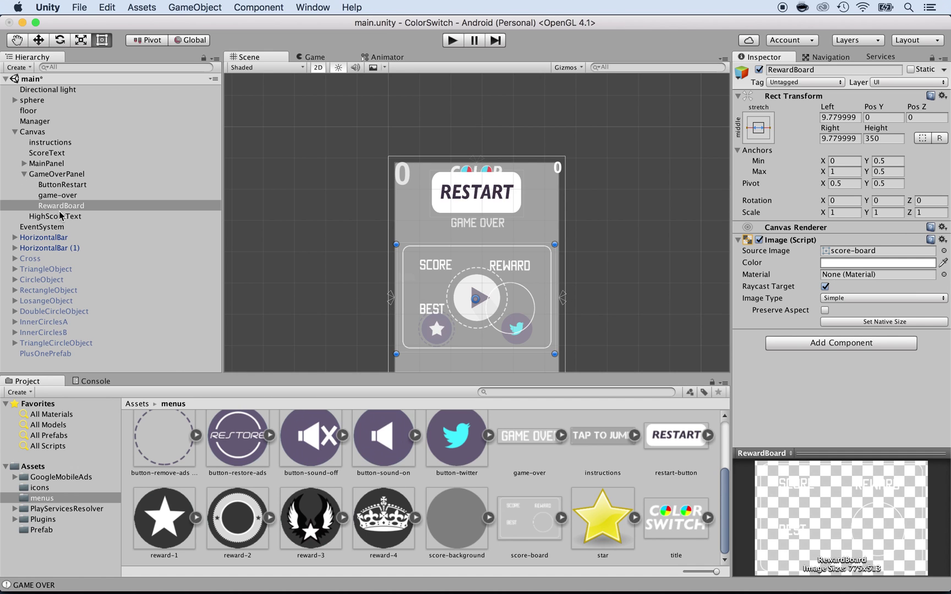
Add a UI Text as a child of RewardBoard.
click(47, 175)
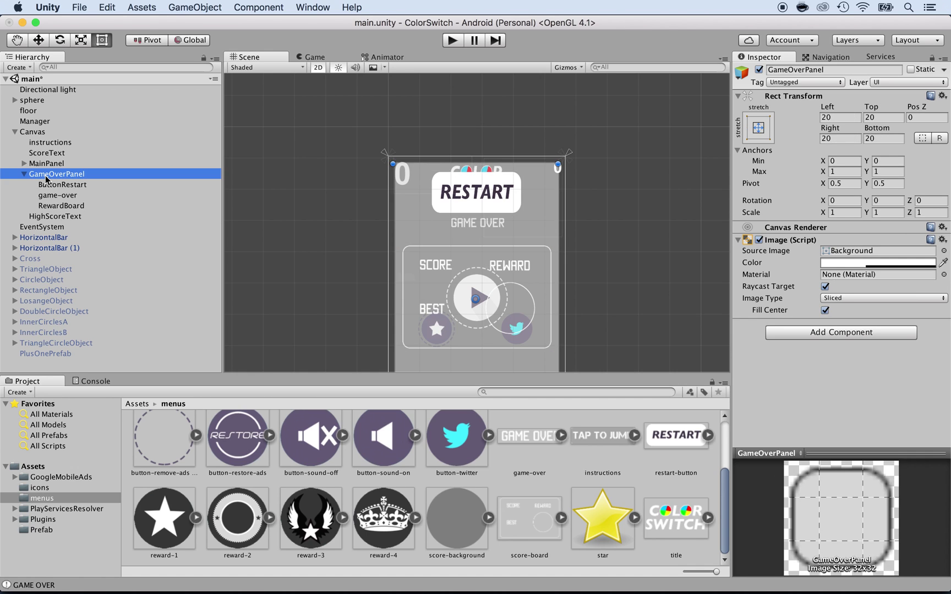
right_click(51, 205)
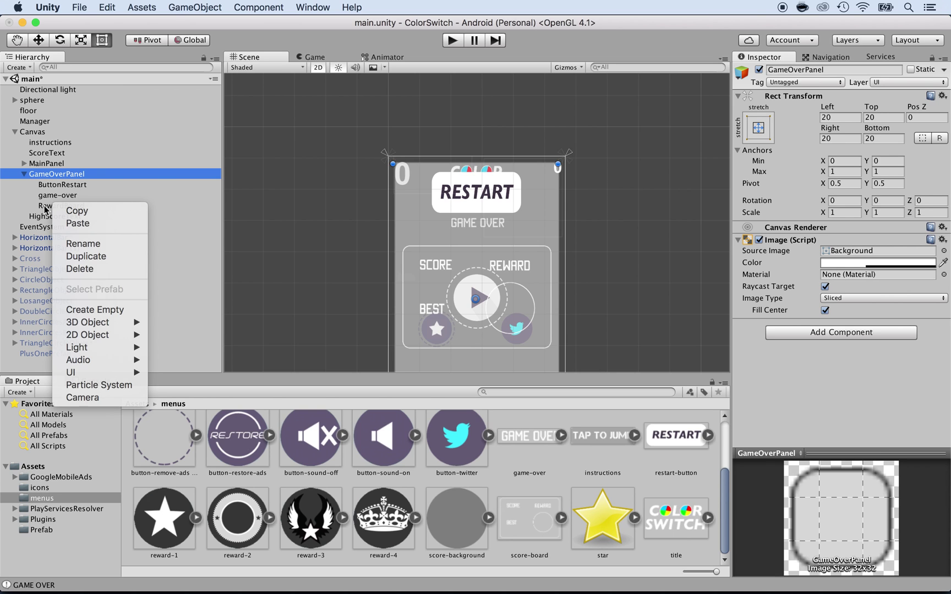
click(44, 205)
right_click(45, 207)
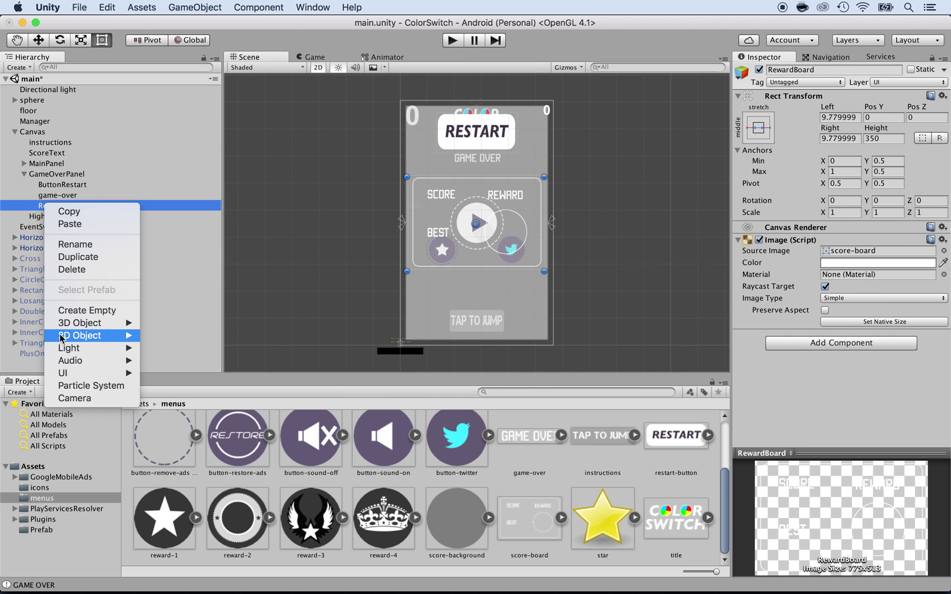
mouse_move(75, 376)
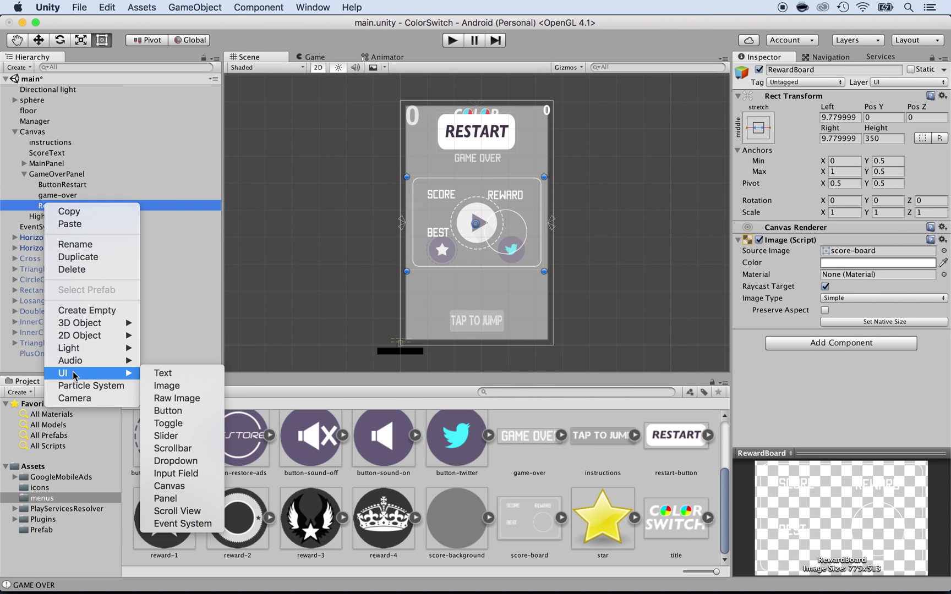
click(157, 375)
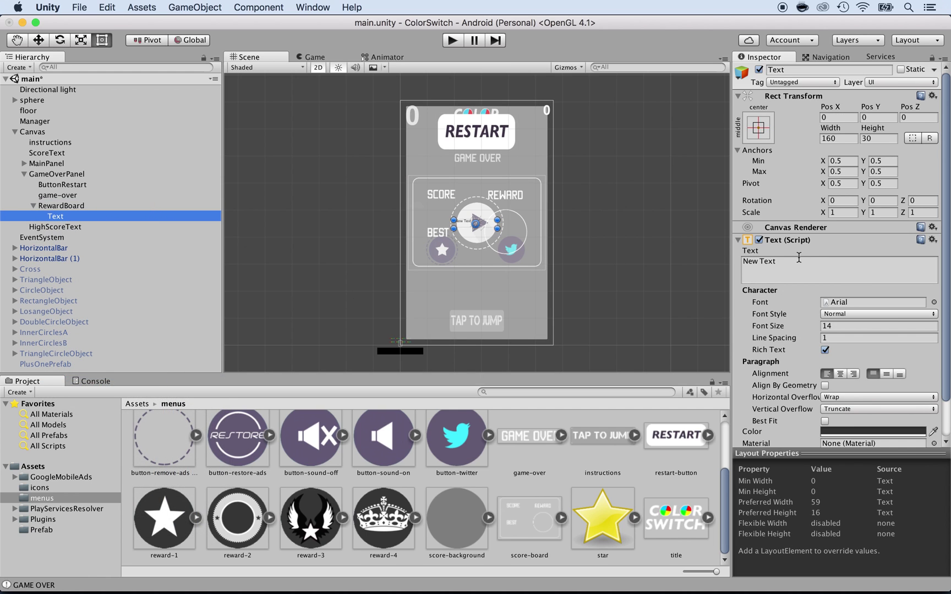
Set the text to 0 with font size 50 and centre/middle alignment.
double_click(782, 262)
key(super+a)
text(hig)
key(BackSpace)
key(BackSpace)
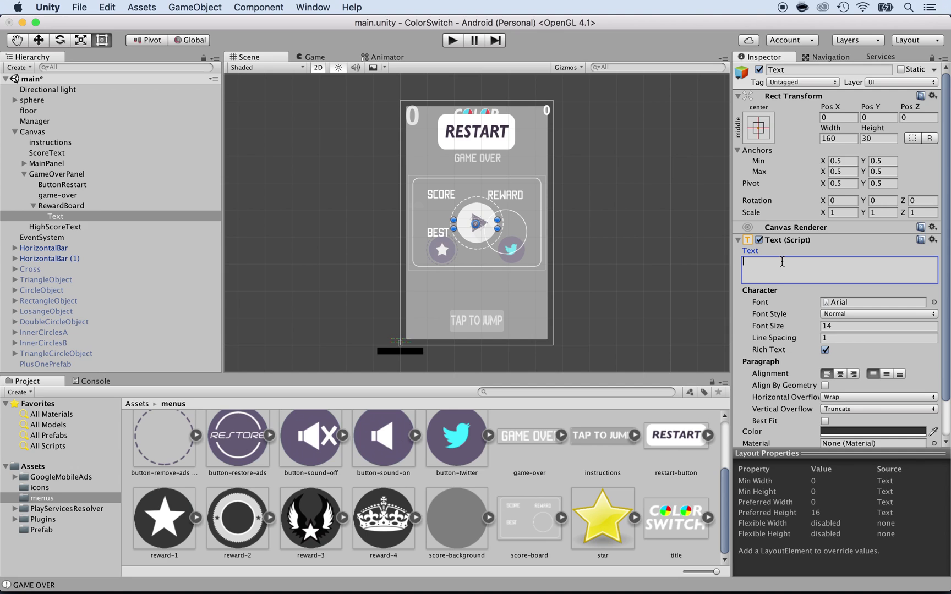
key(Return)
click(830, 325)
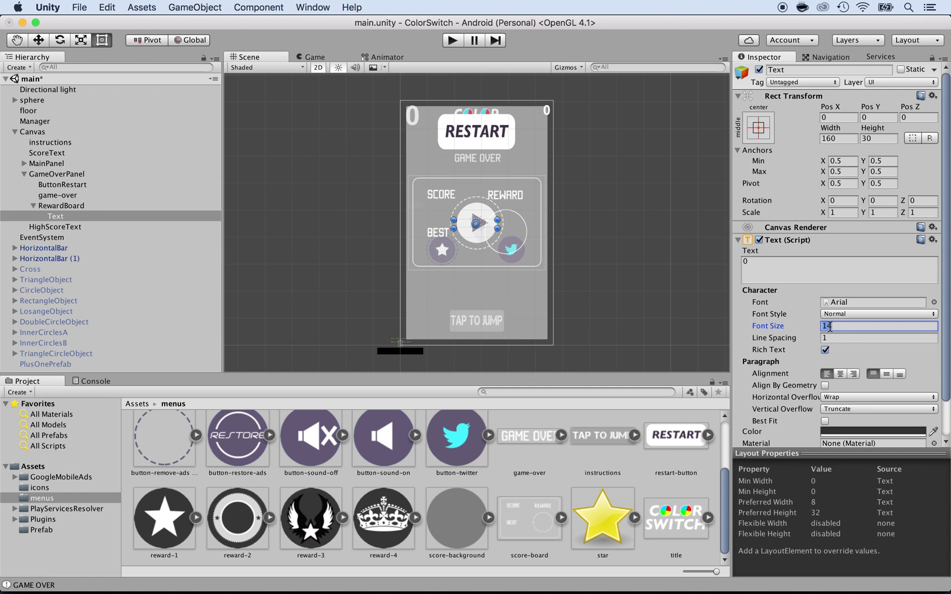
text(50)
click(840, 375)
click(886, 374)
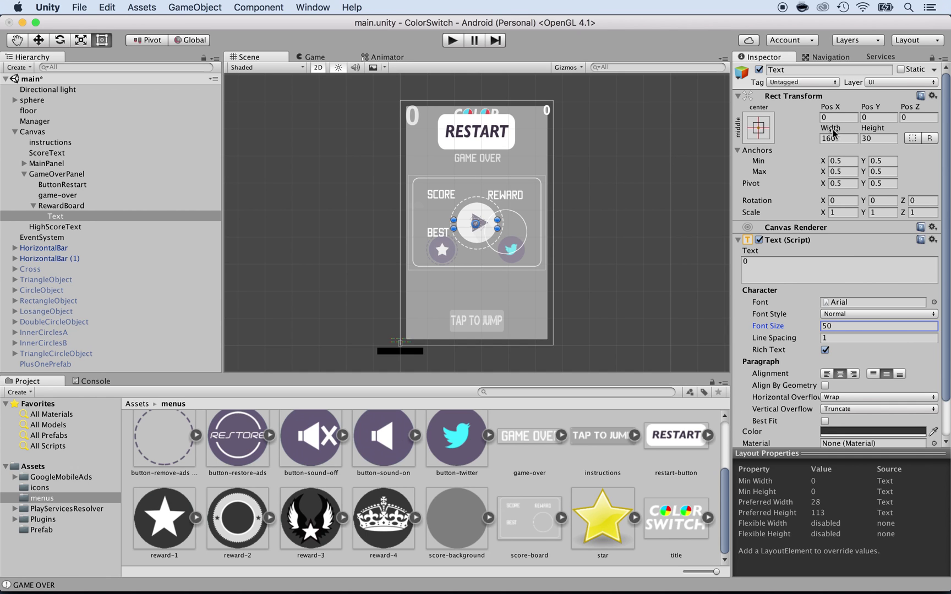
Resize the text to 185 by 77 and move it to -138, 58 under SCORE.
drag(834, 133, 621, 134)
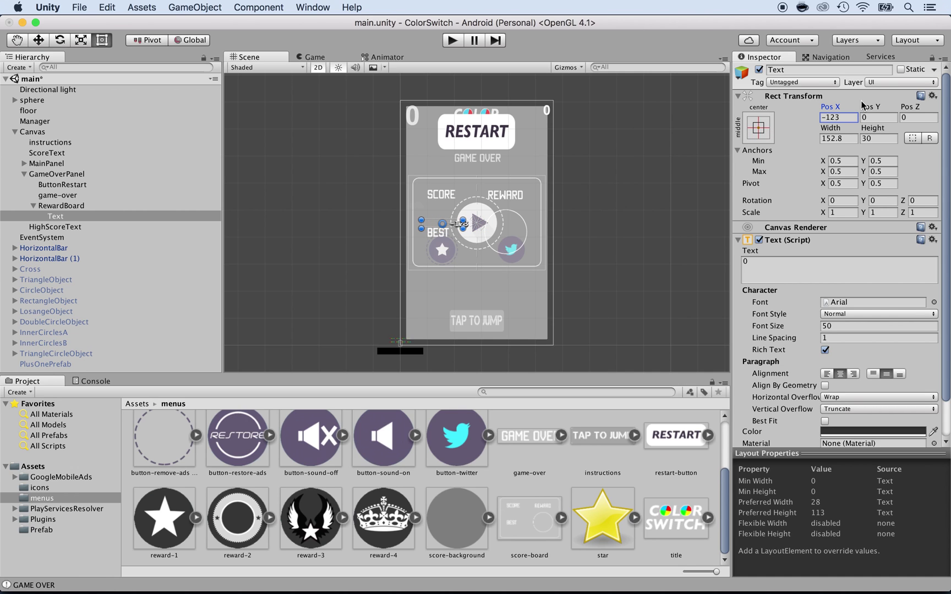
drag(864, 106, 476, 85)
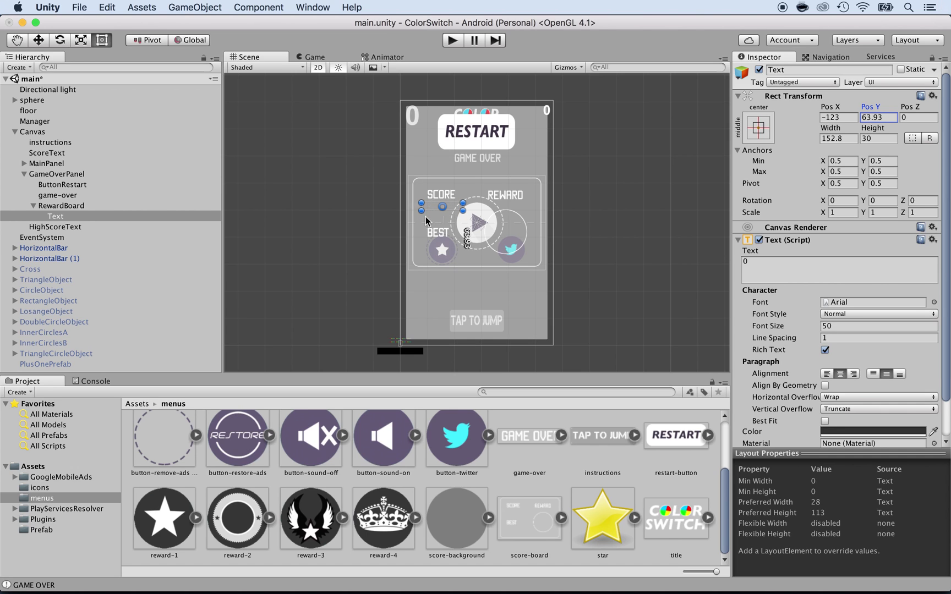
mouse_move(421, 213)
mouse_down()
mouse_move(413, 217)
mouse_move(412, 201)
mouse_move(434, 219)
mouse_up()
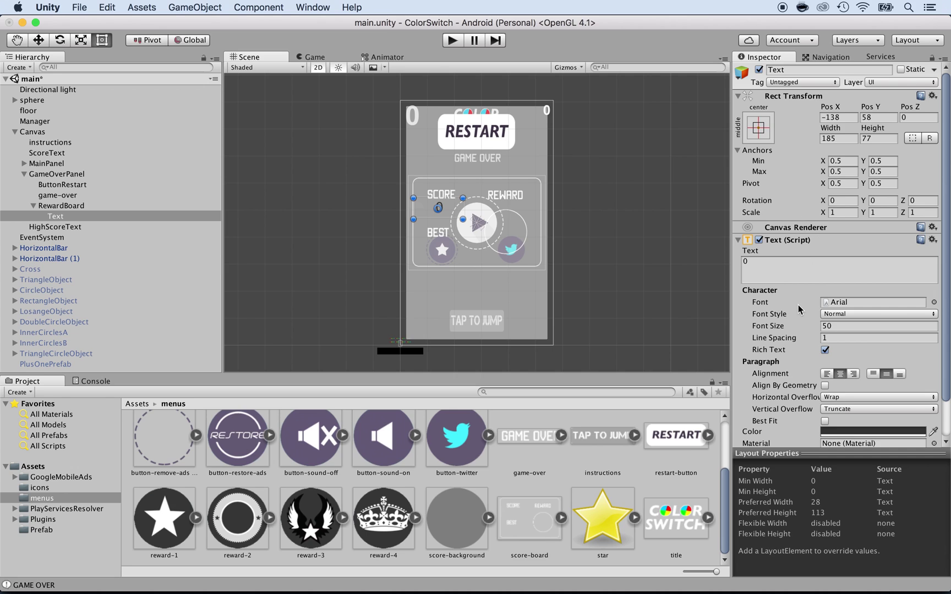
Make the score text white and rename it scoreText.
scroll(844, 395, down, 2)
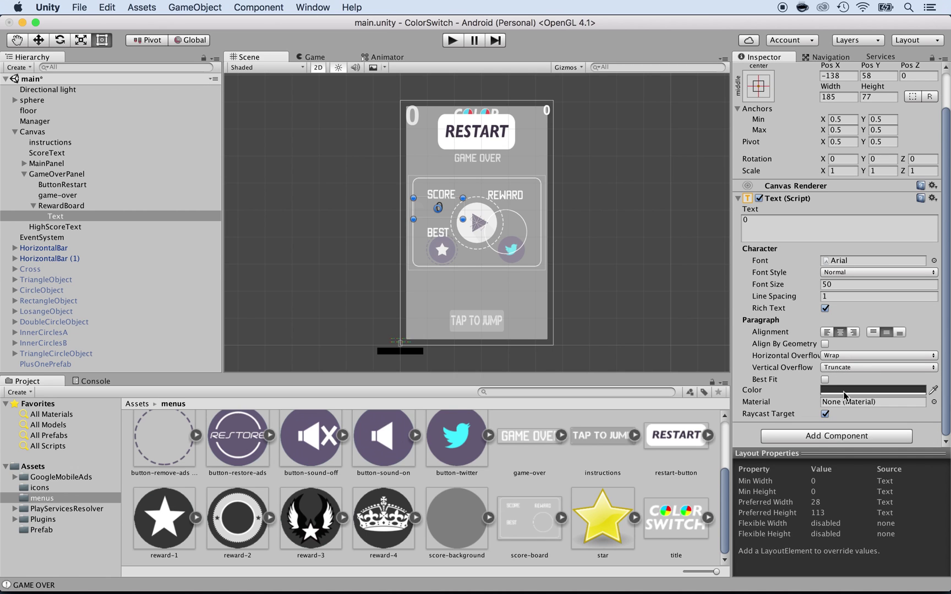
click(845, 390)
drag(610, 189, 586, 164)
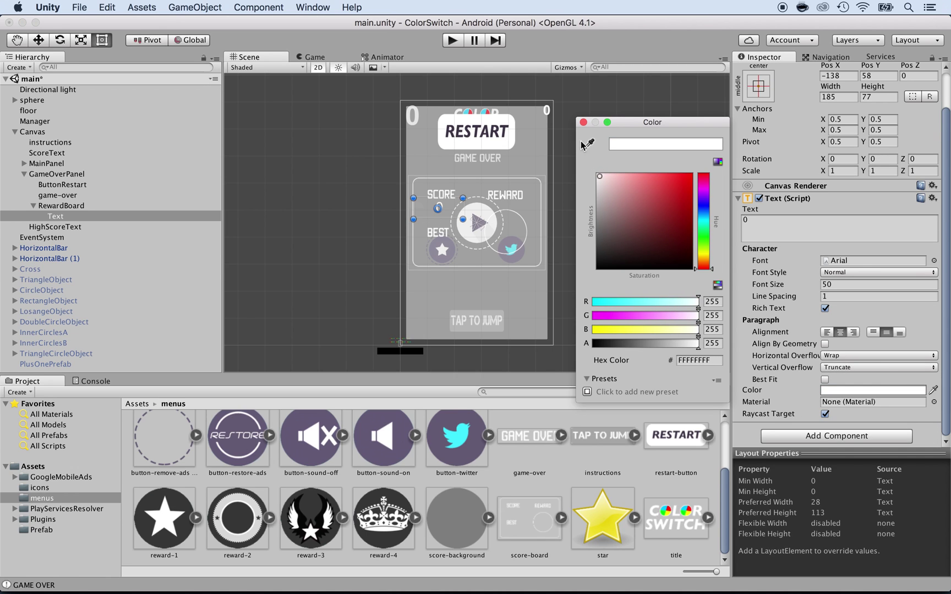
click(584, 122)
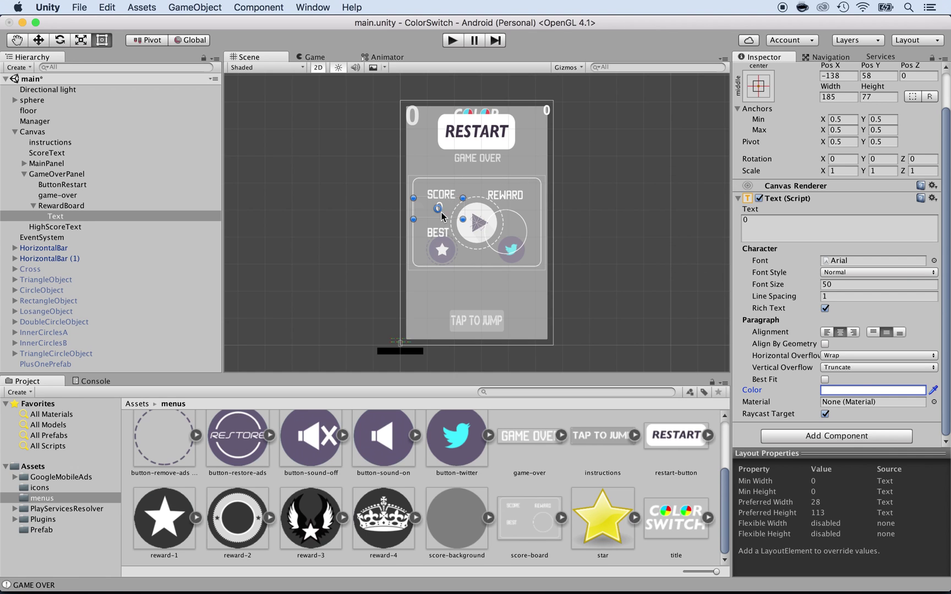
click(58, 218)
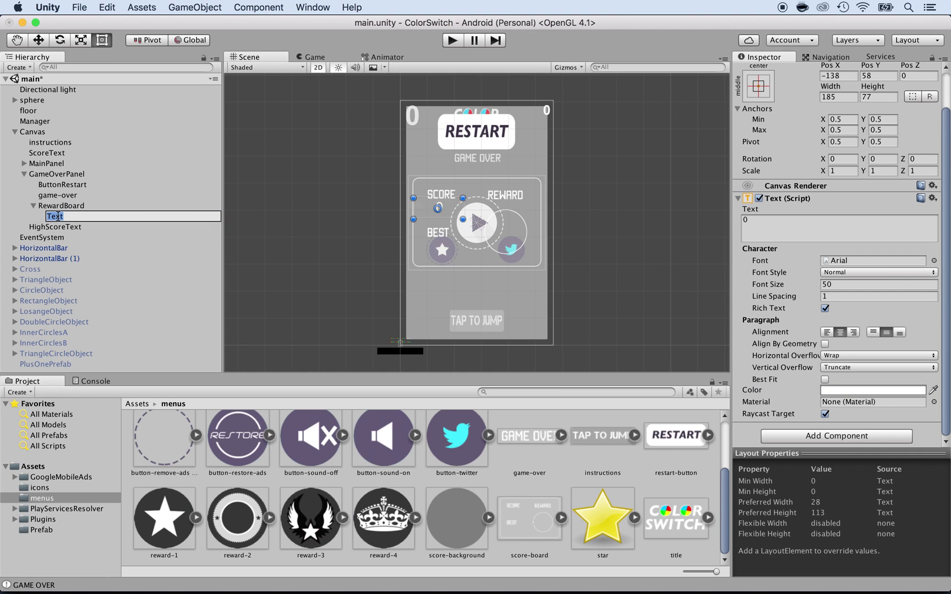
text(score)
key(Return)
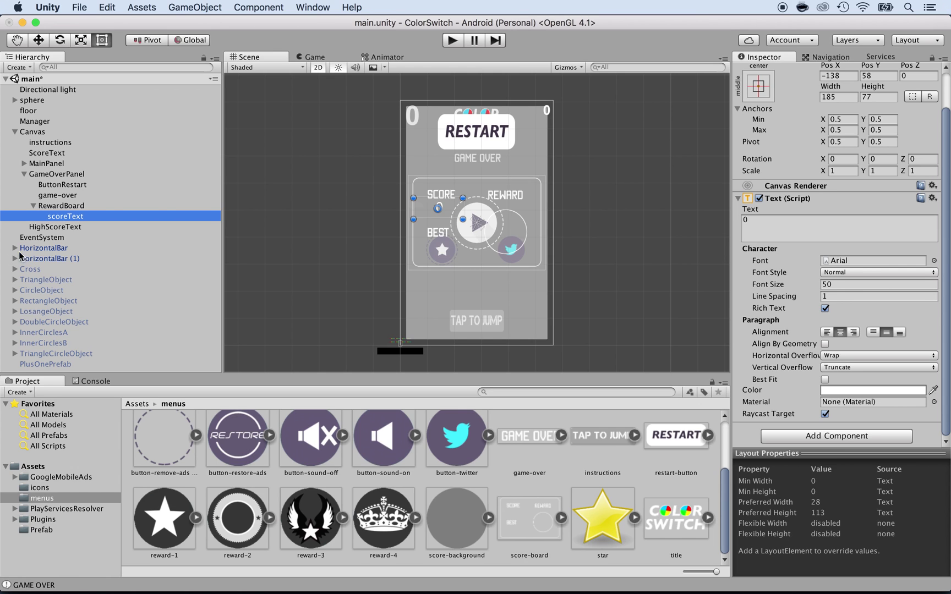
Duplicate scoreText as highScoreText and move it to Pos Y -88.03 beside BEST.
right_click(52, 220)
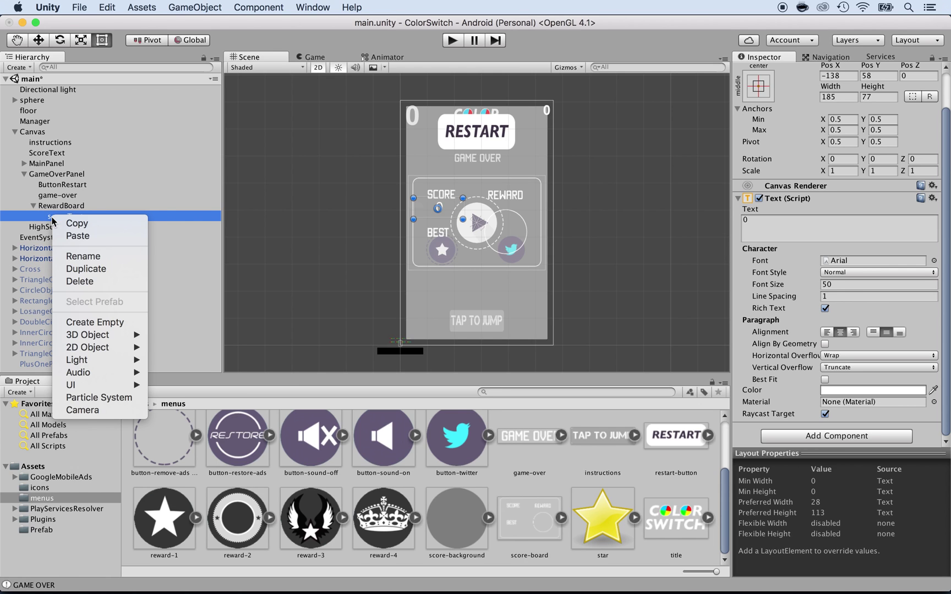
click(77, 269)
click(65, 230)
text(highScoreText)
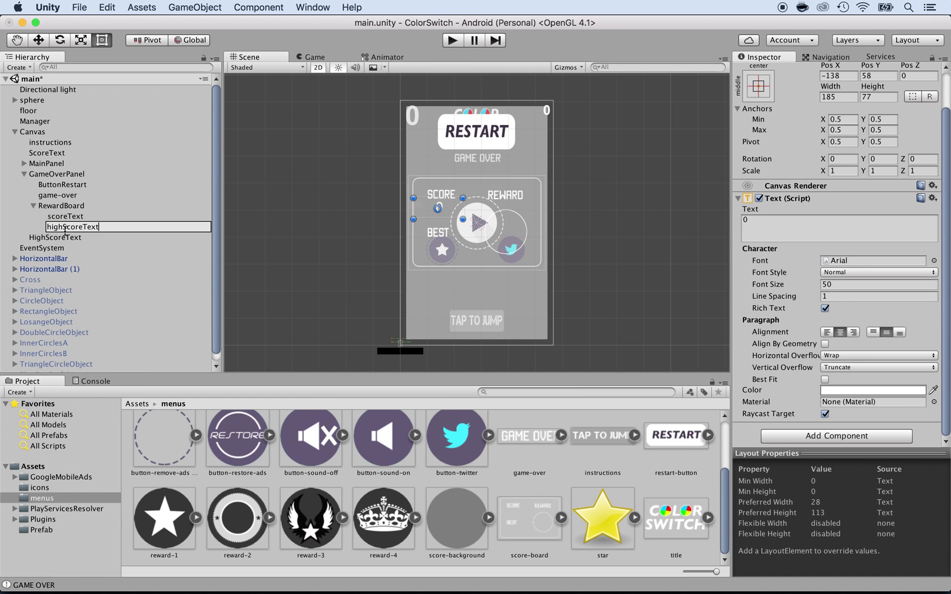
key(Return)
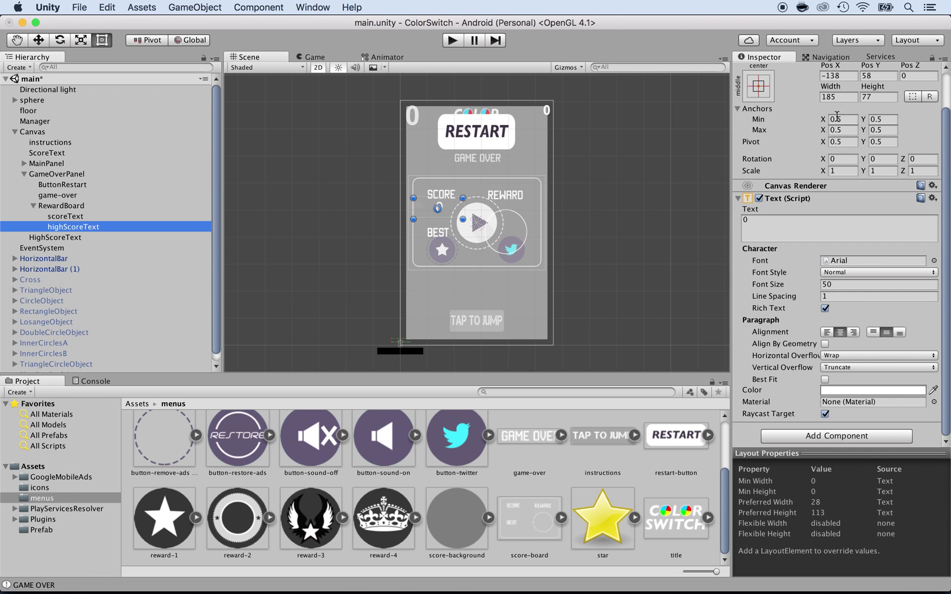
scroll(831, 132, up, 3)
drag(870, 107, 24, 70)
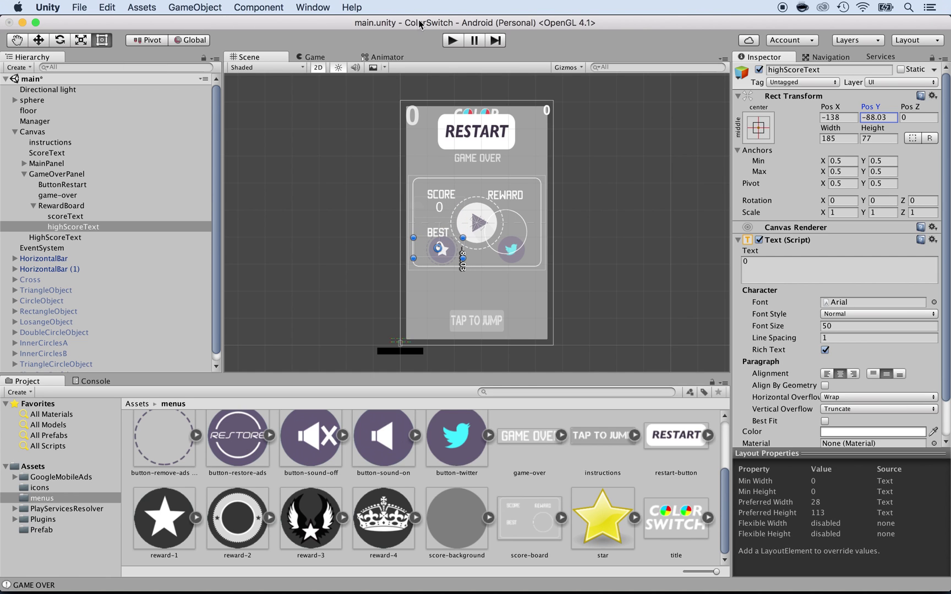
Run the game in Play mode and jump the ball until it crashes, showing white SCORE 0 and BEST 0.
click(452, 40)
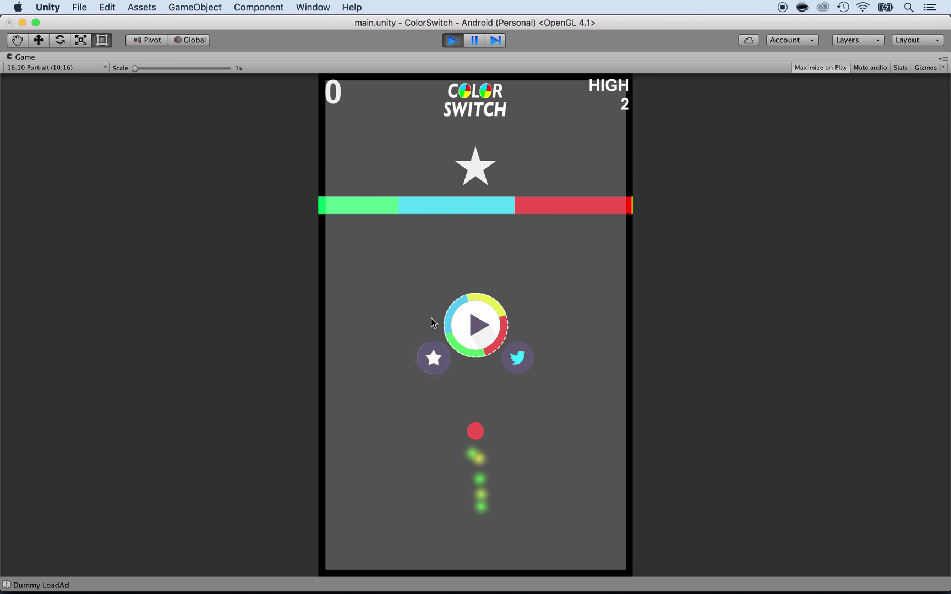
click(465, 324)
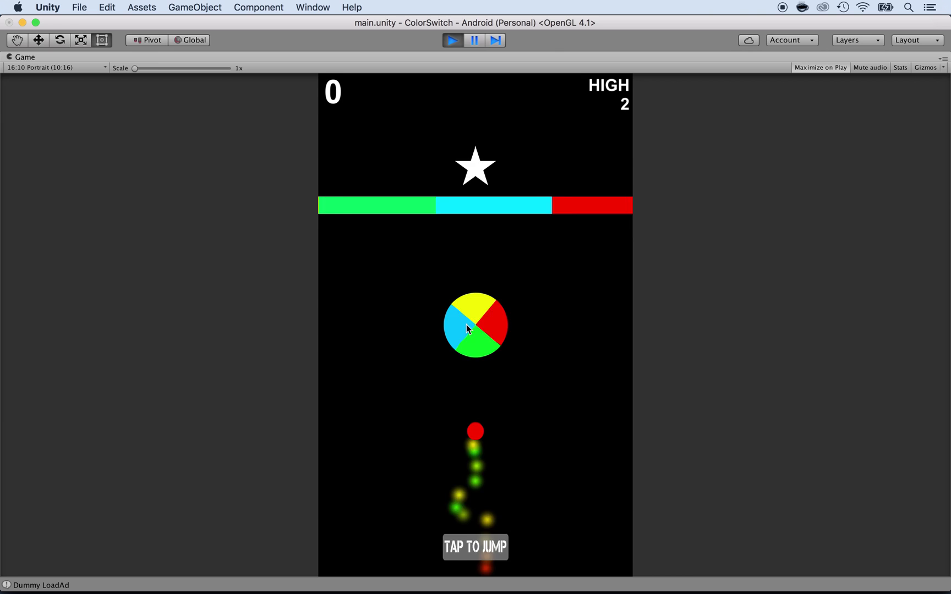
click(412, 333)
click(412, 333)
click(415, 336)
click(412, 333)
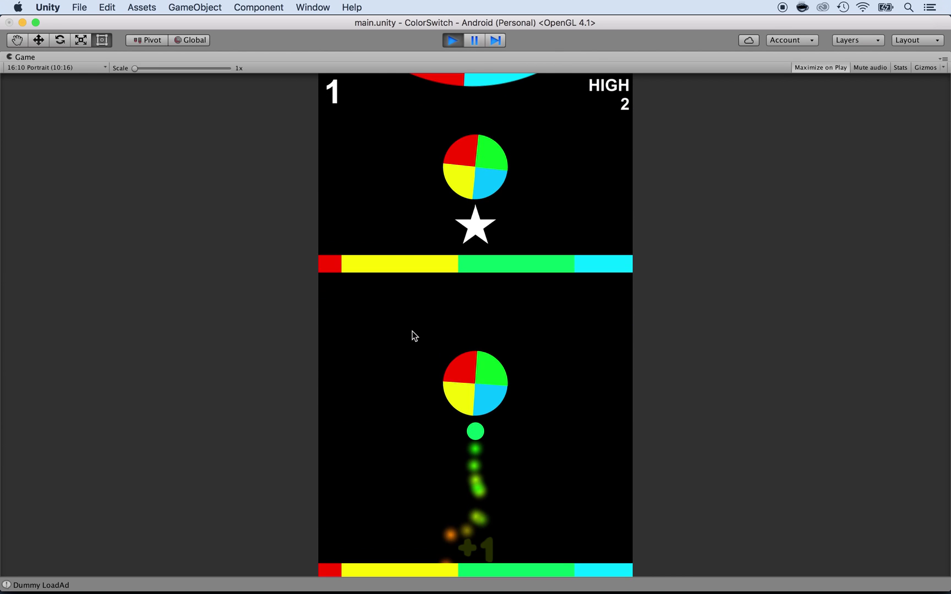
click(412, 333)
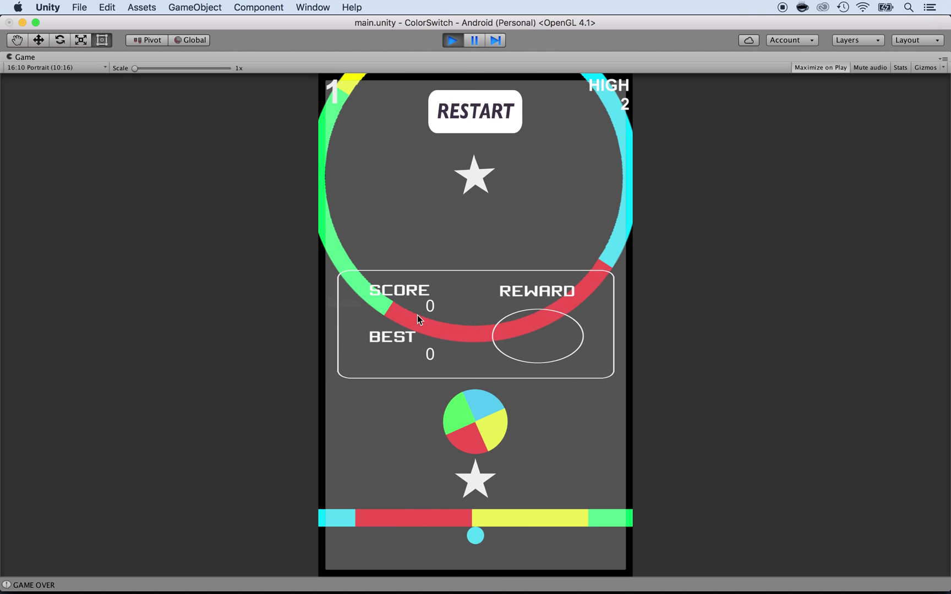